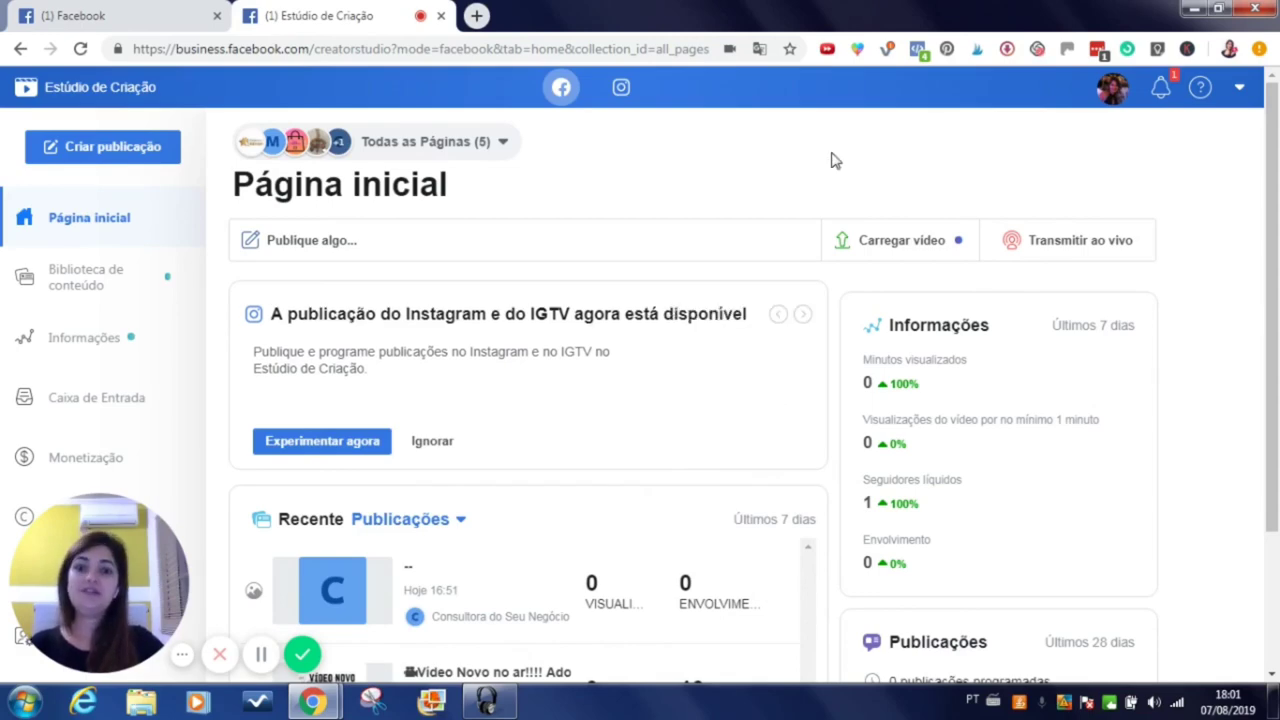
Switch Creator Studio from the Facebook view to the Instagram view.
click(66, 22)
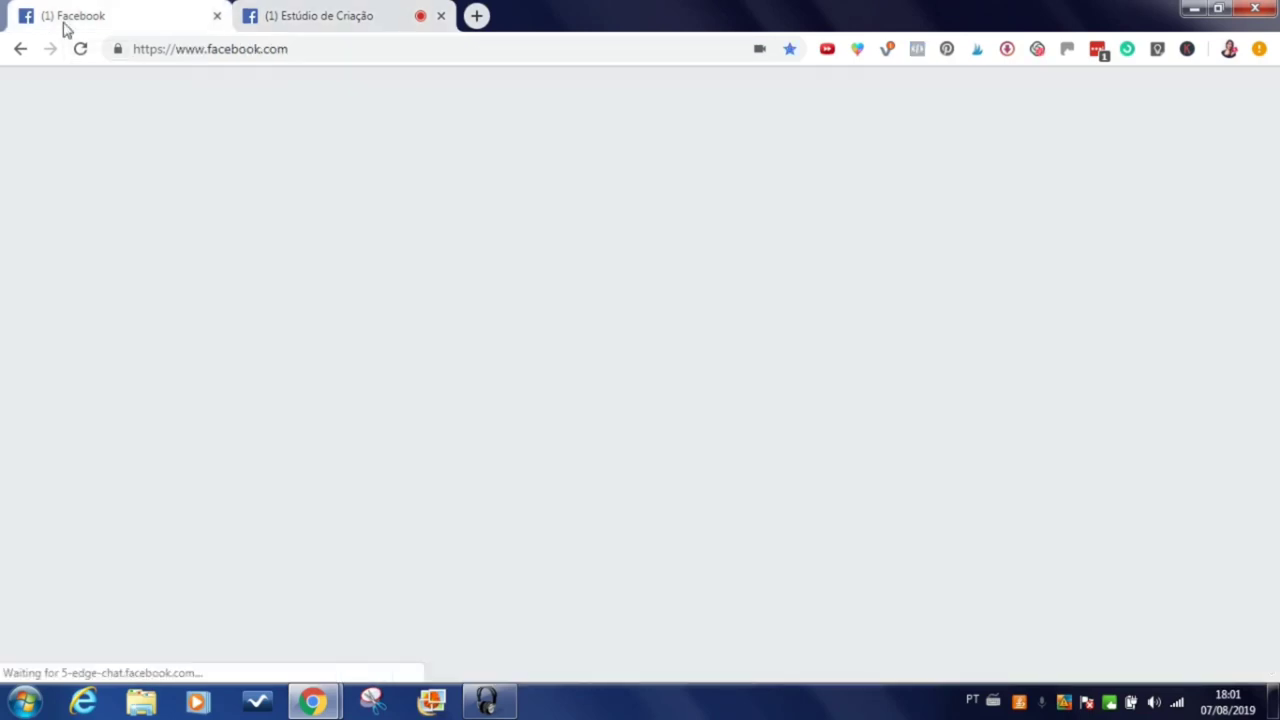
click(308, 24)
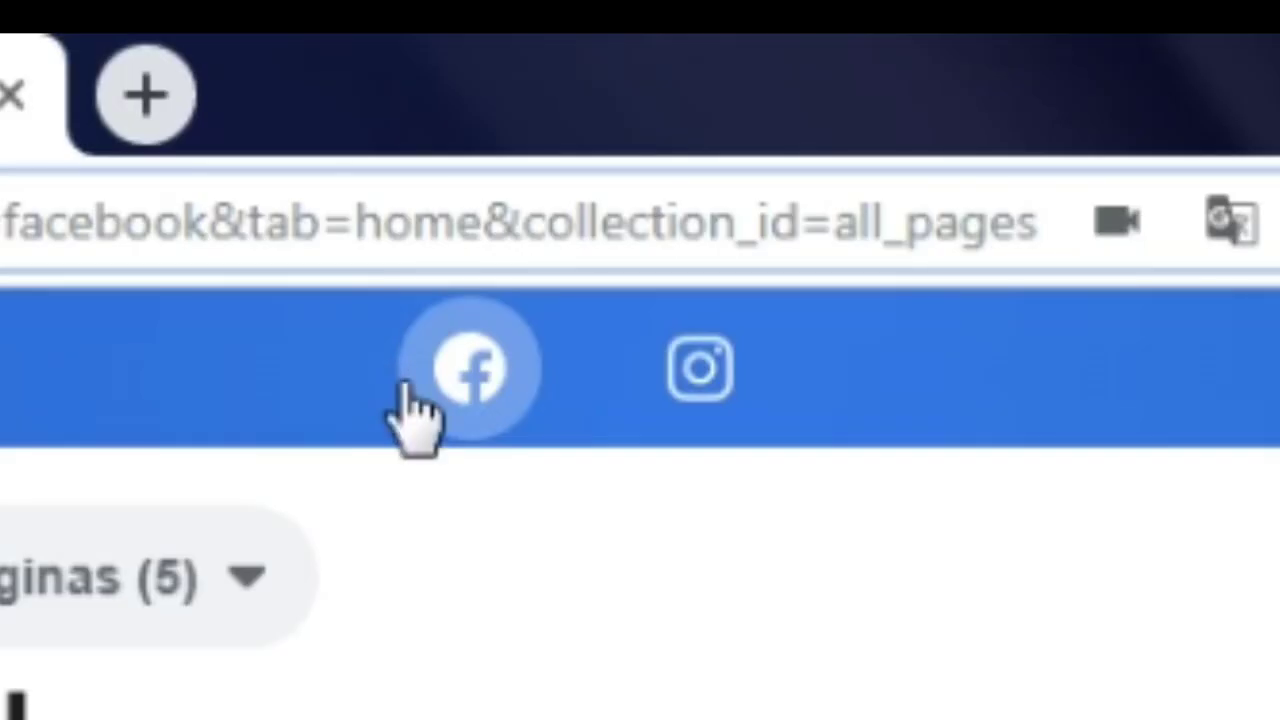
click(700, 370)
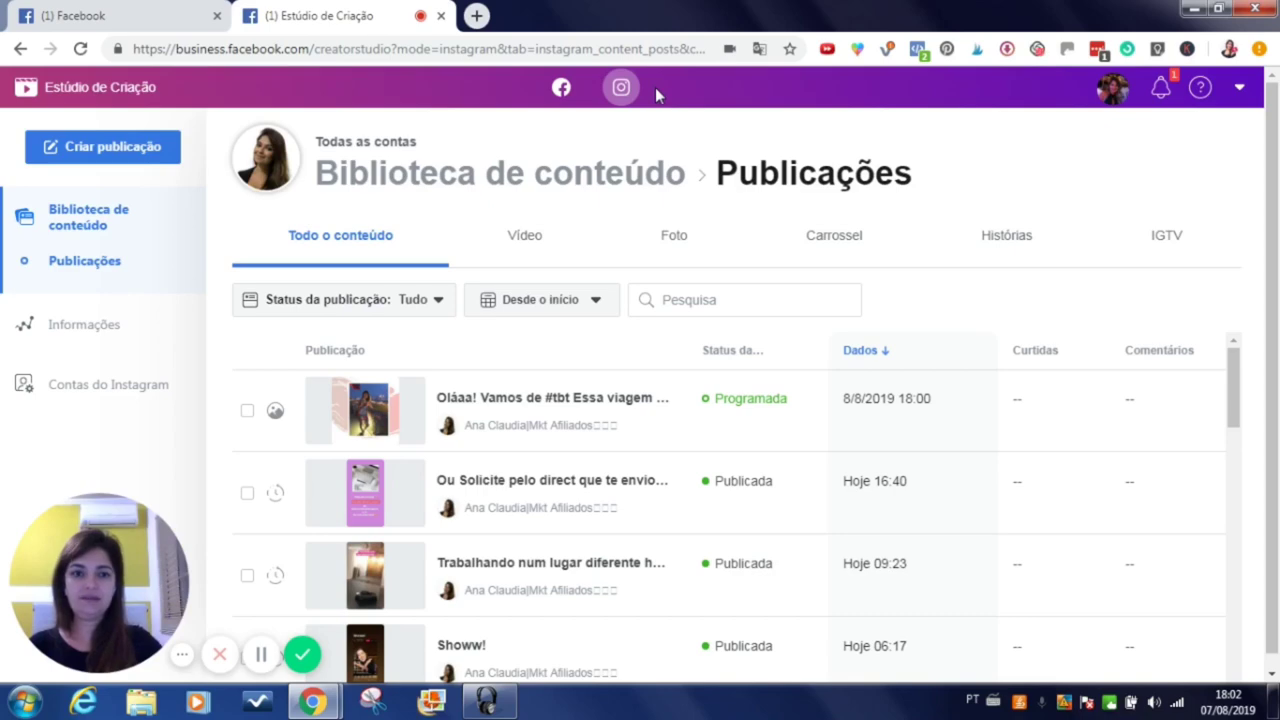
Browse the Instagram content library by all content, video, photo, carousel, stories and IGTV.
scroll(531, 414, down, 2)
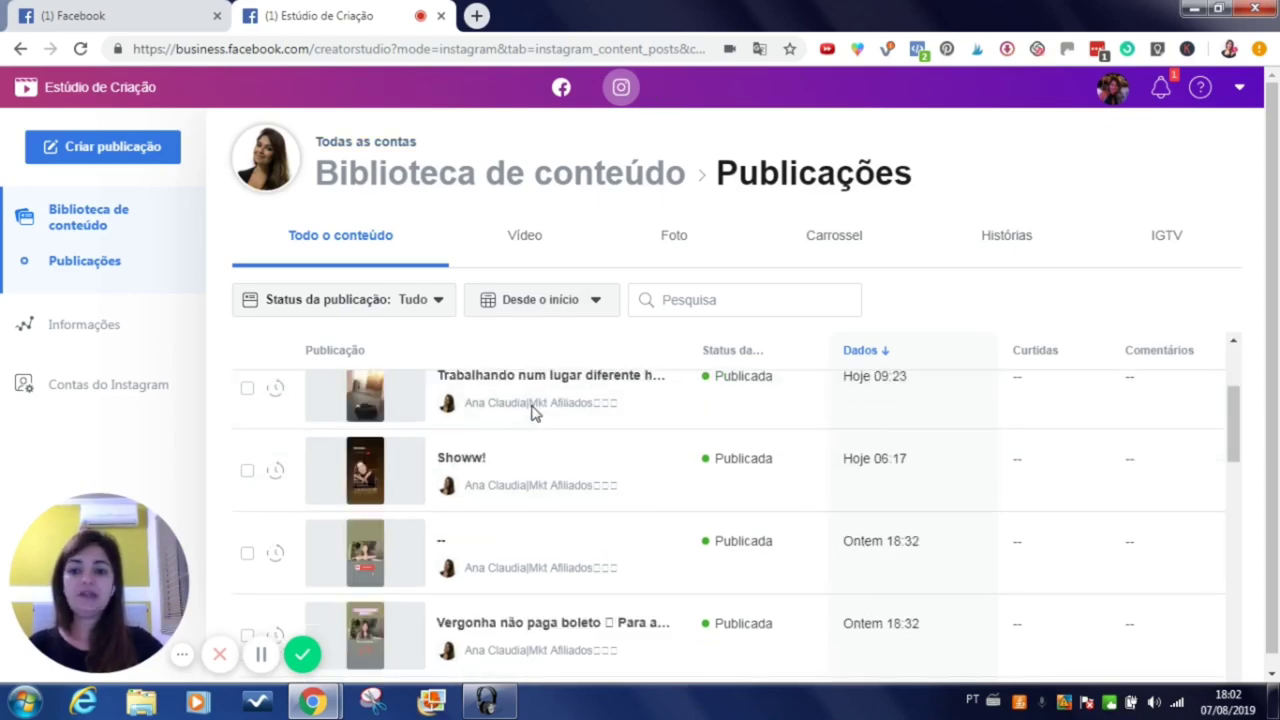
scroll(532, 413, up, 2)
scroll(520, 420, down, 10)
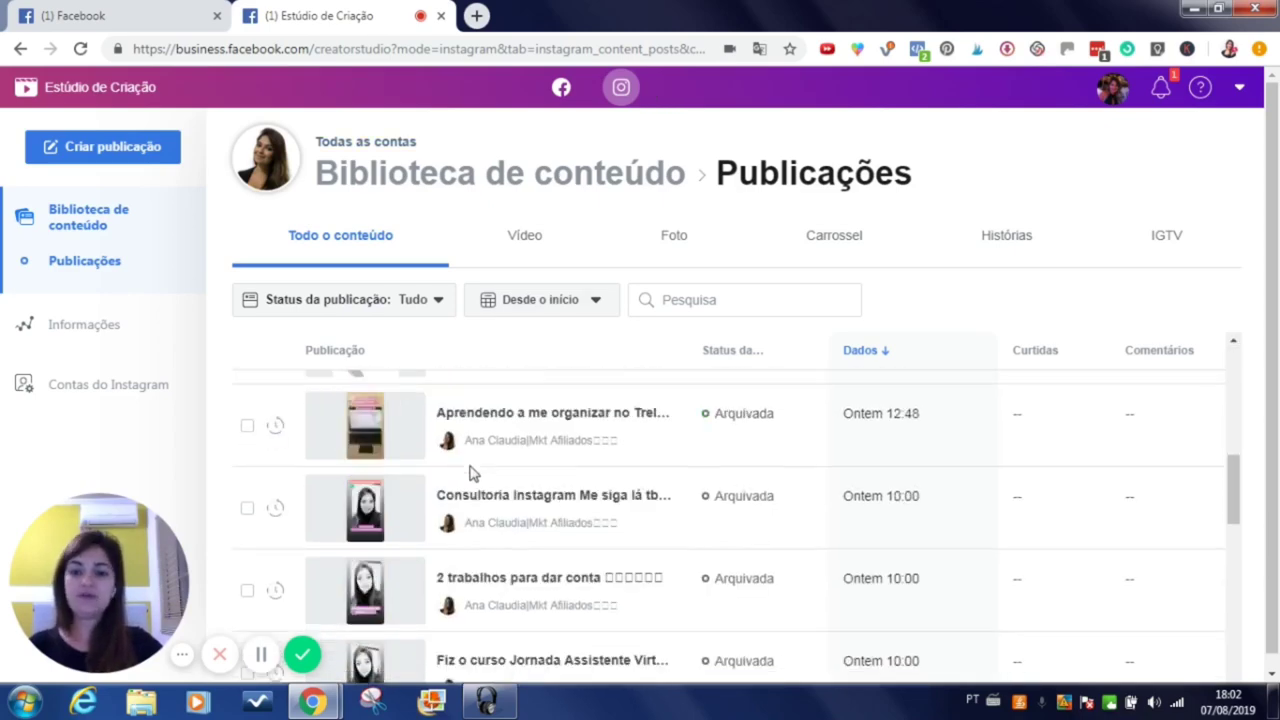
scroll(493, 483, down, 3)
scroll(491, 482, up, 15)
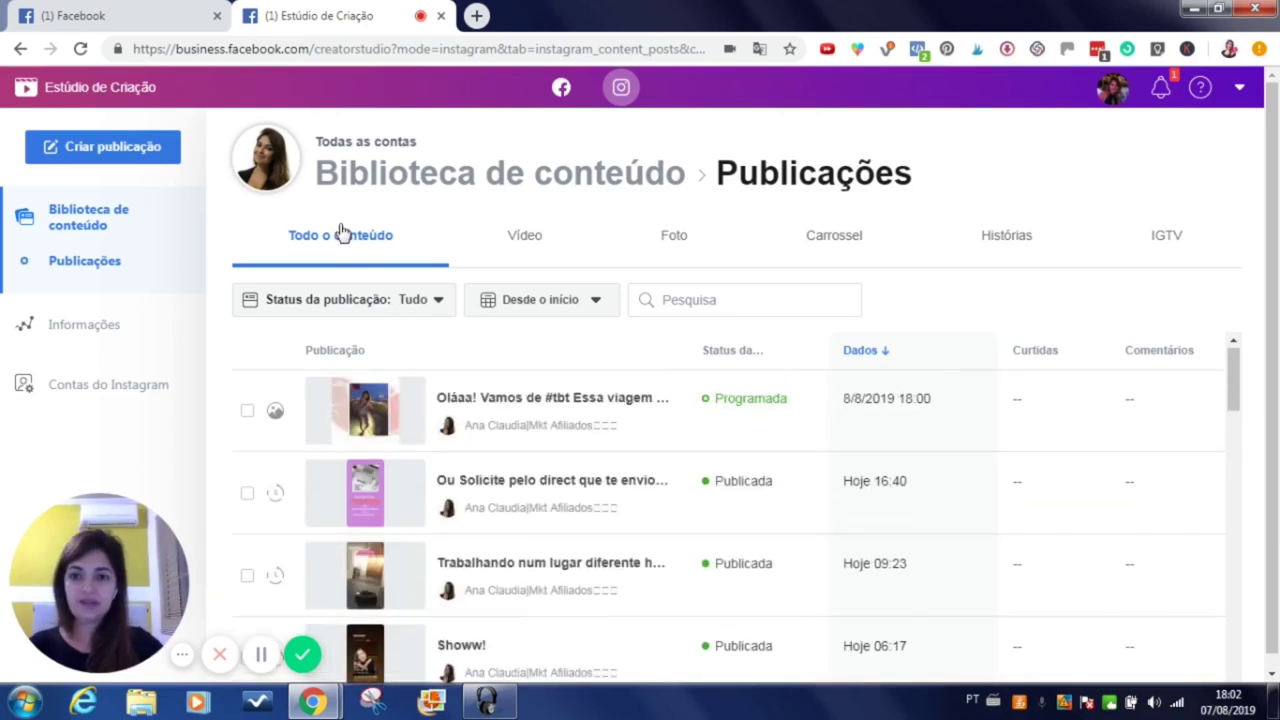
click(522, 240)
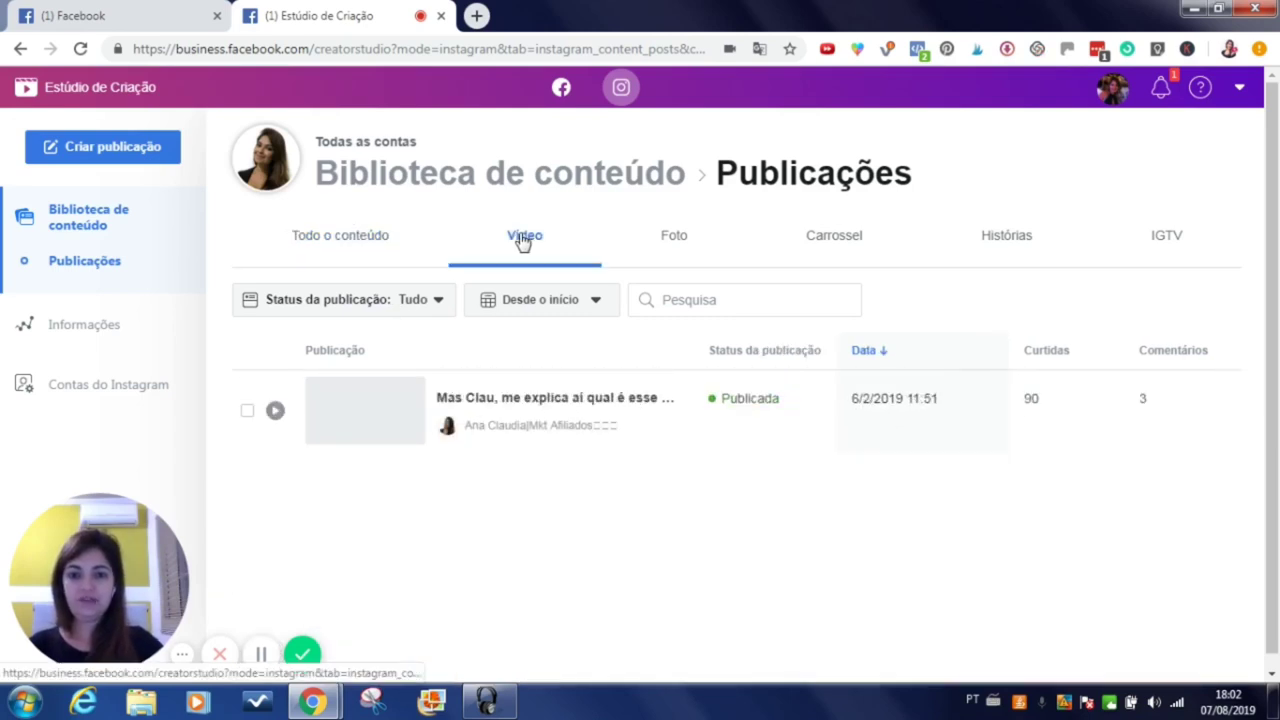
click(673, 240)
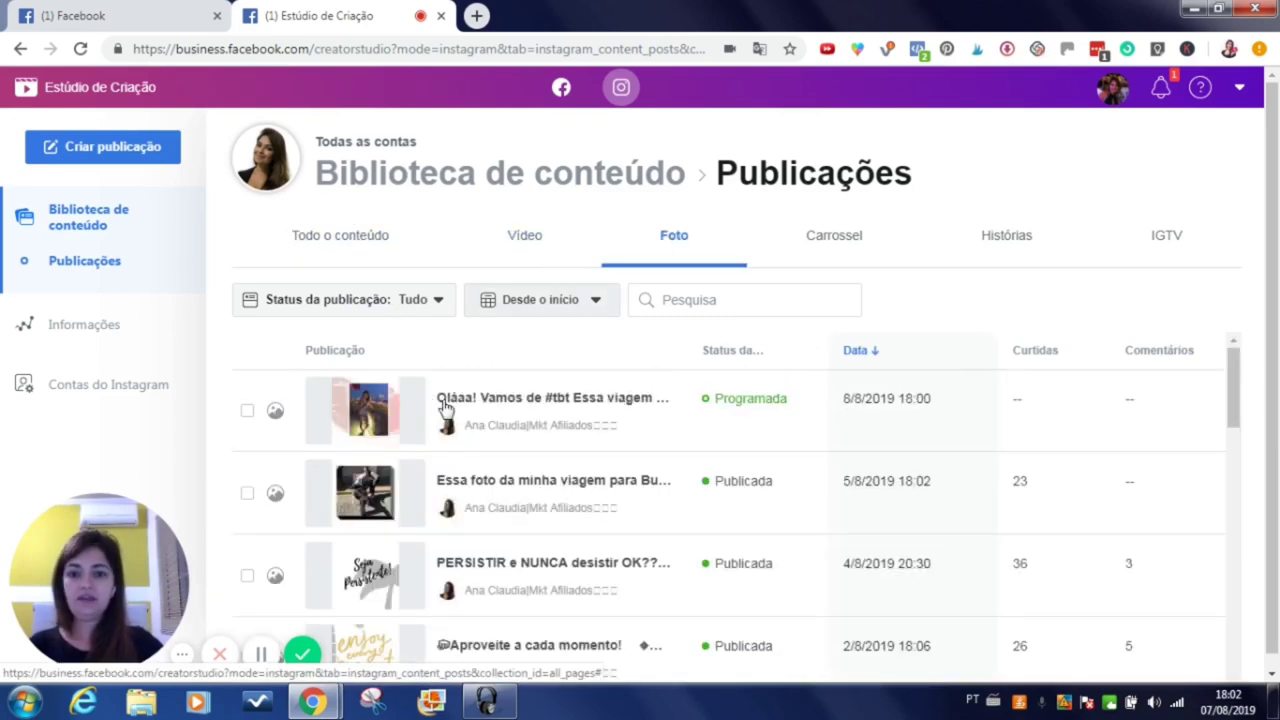
scroll(562, 532, down, 5)
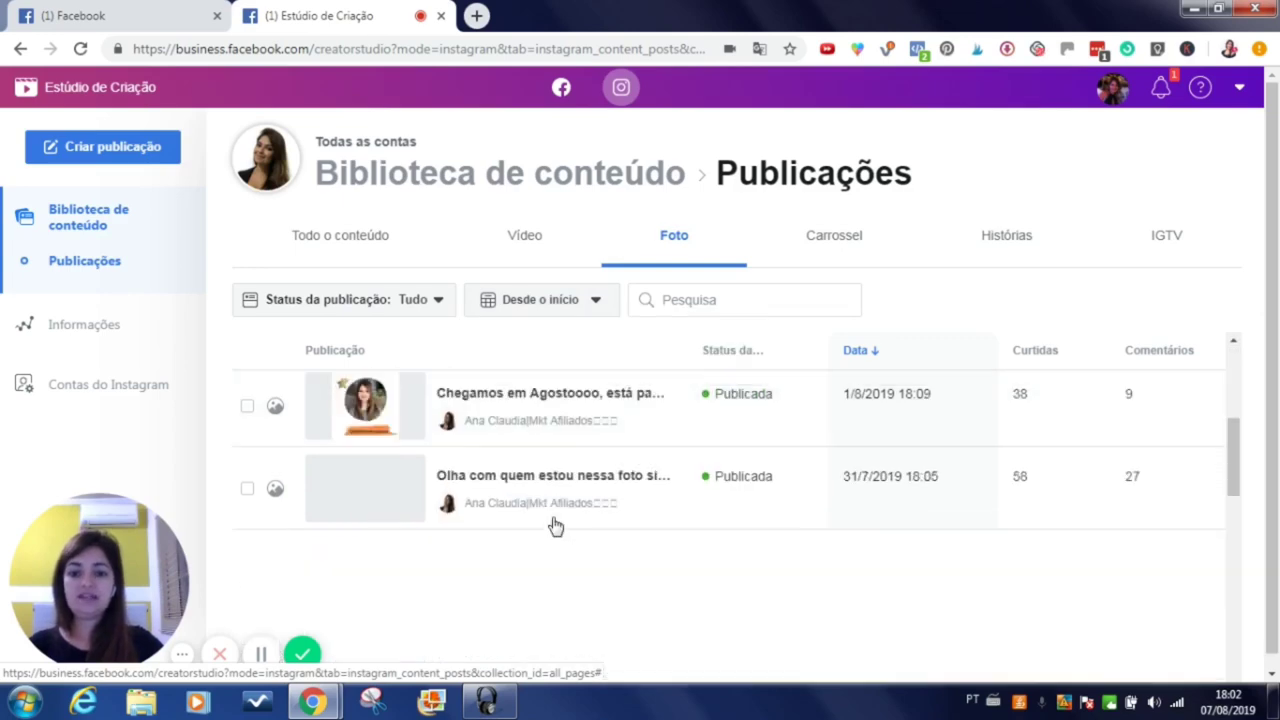
click(837, 255)
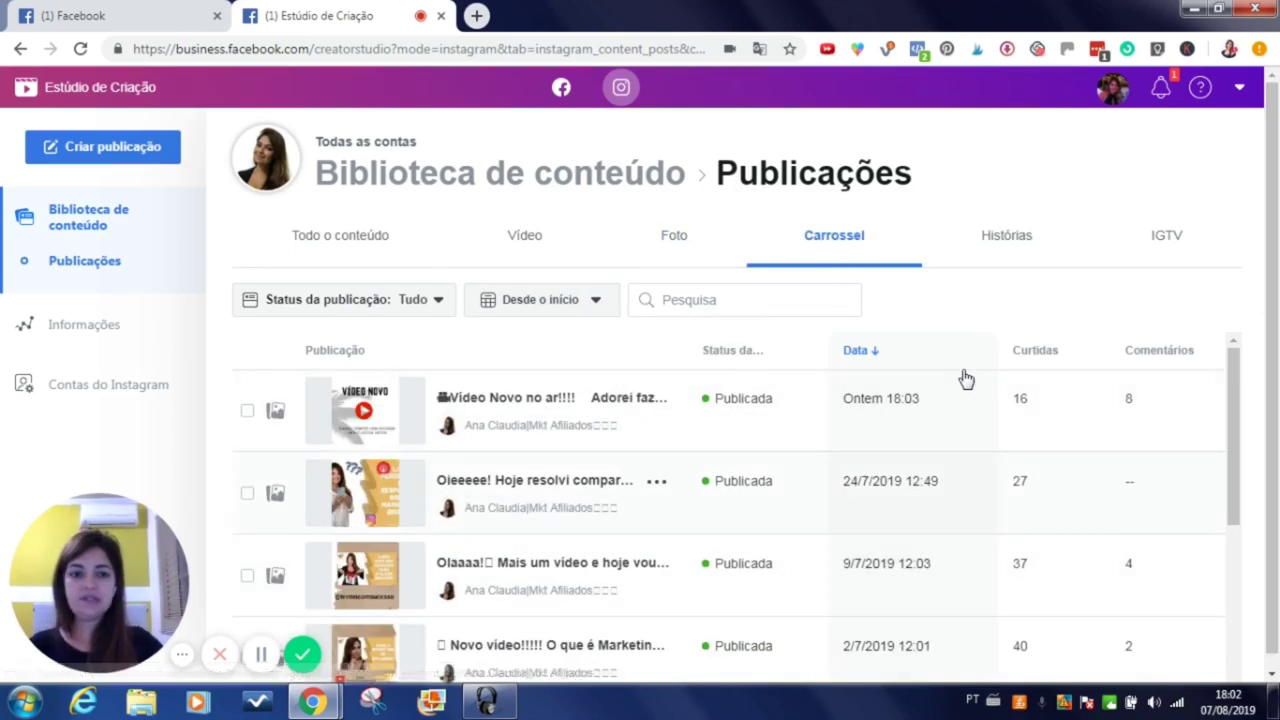
click(1012, 244)
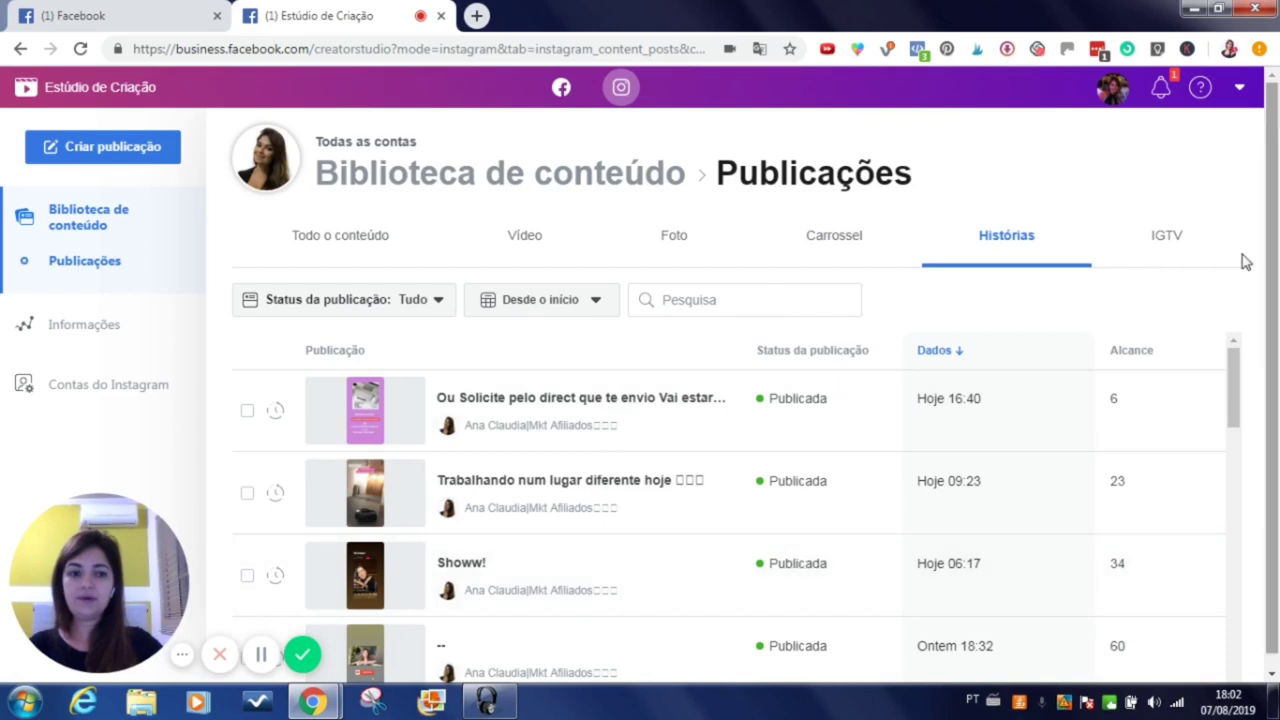
click(1174, 241)
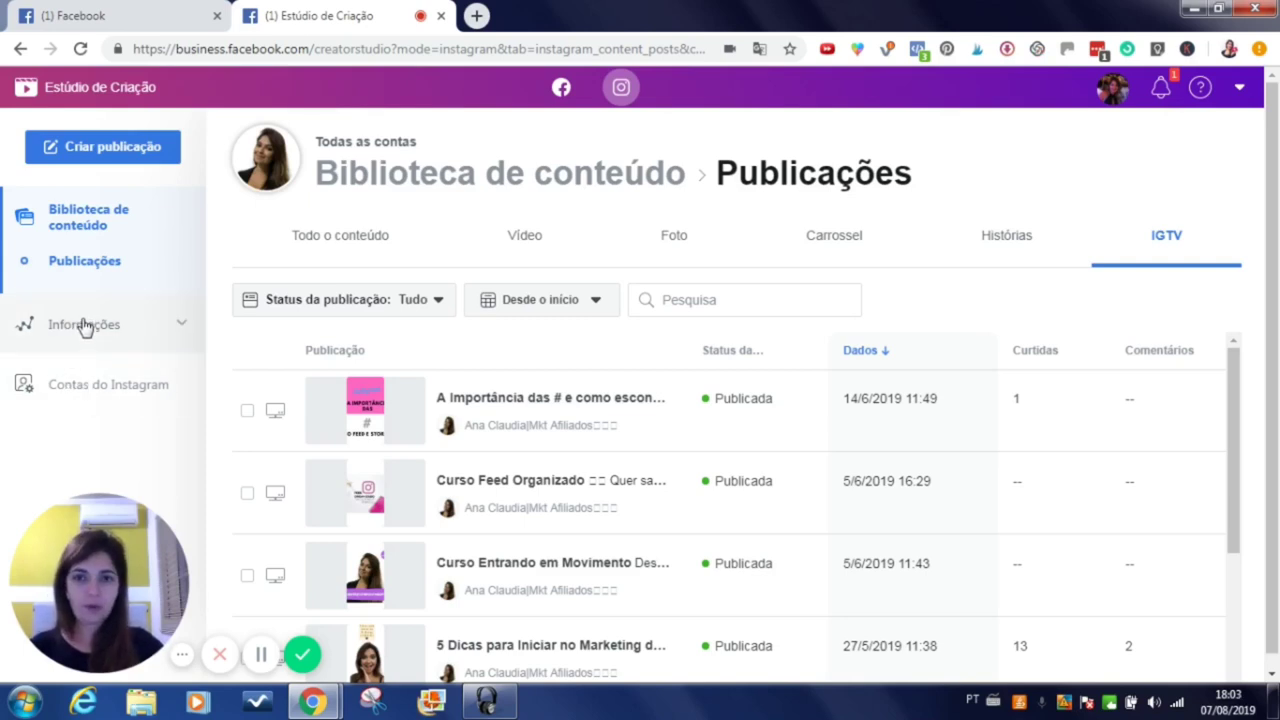
Check the date range options for filtering the Instagram posts, leaving the range unchanged, and return to the video posts.
click(90, 226)
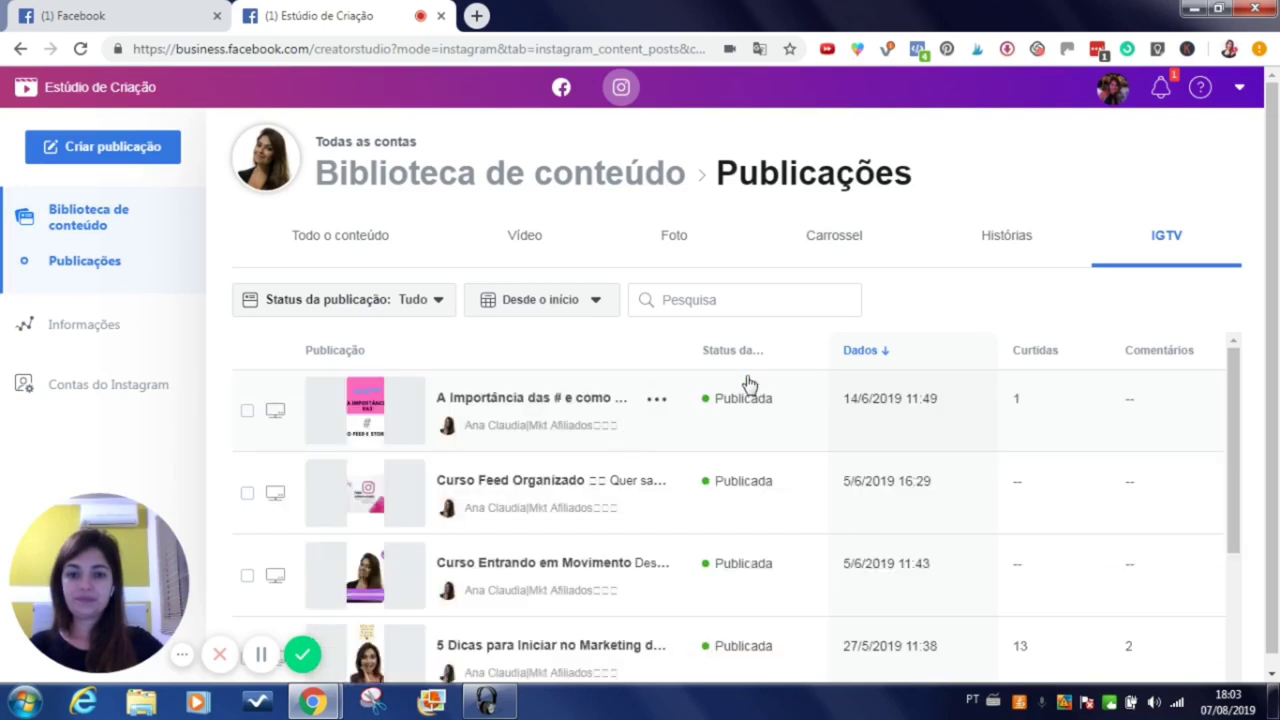
click(592, 302)
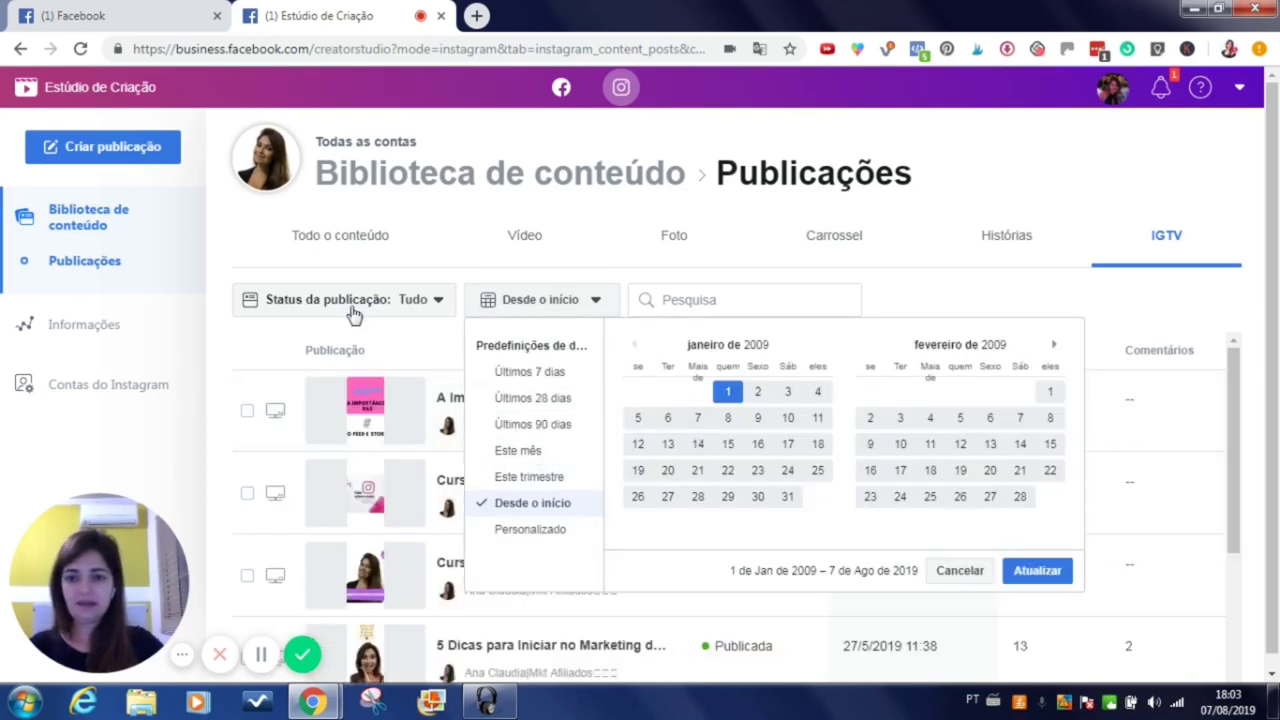
click(475, 250)
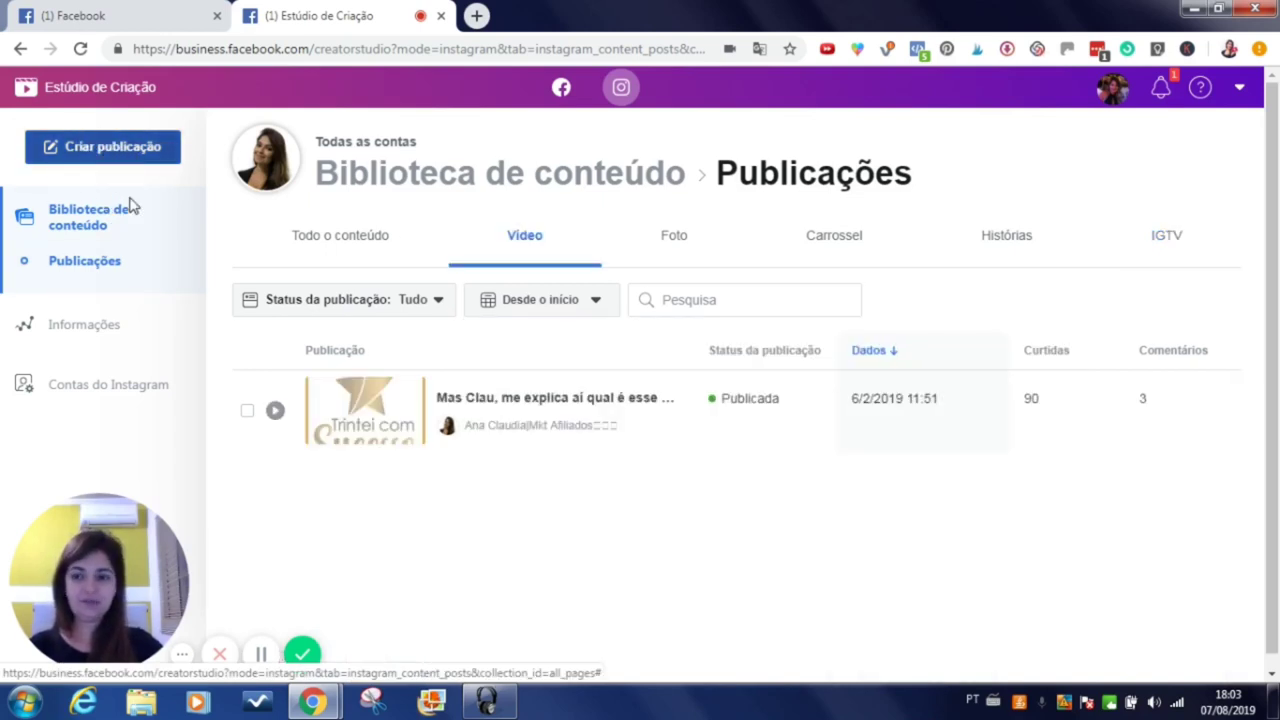
Start a new Instagram feed post for the "trinta e trinta sucesso" account.
click(100, 152)
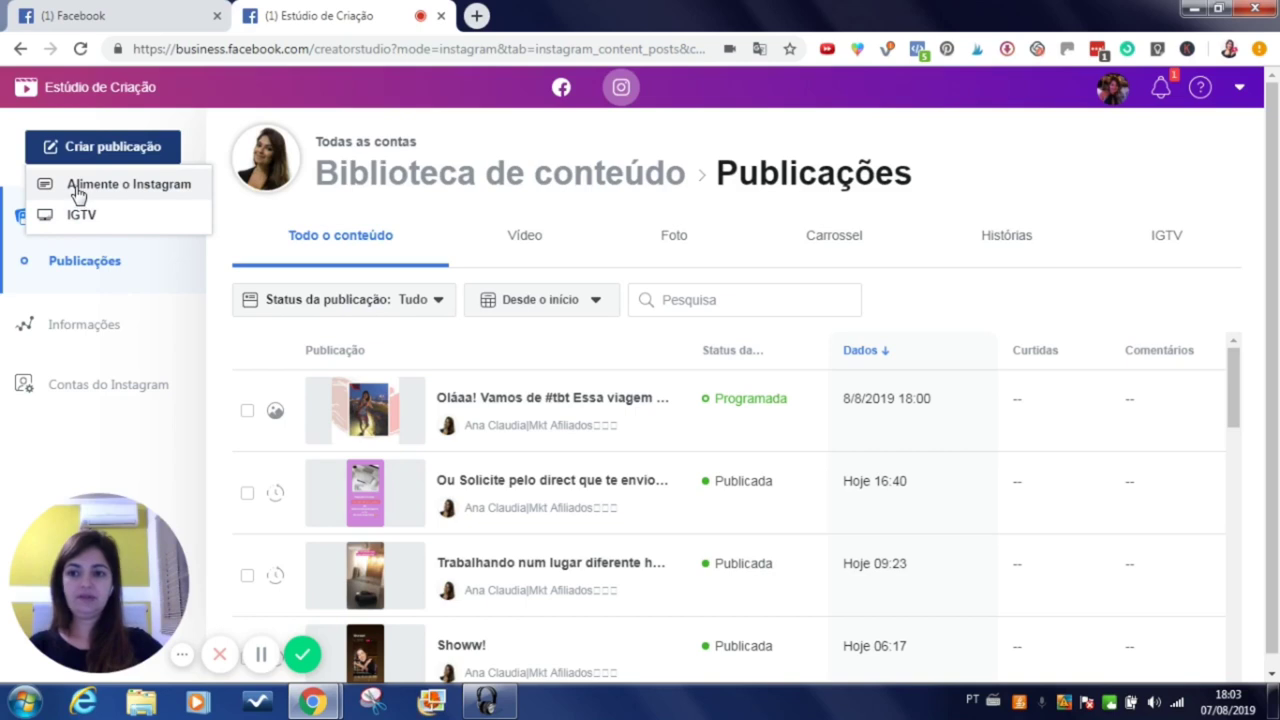
click(78, 190)
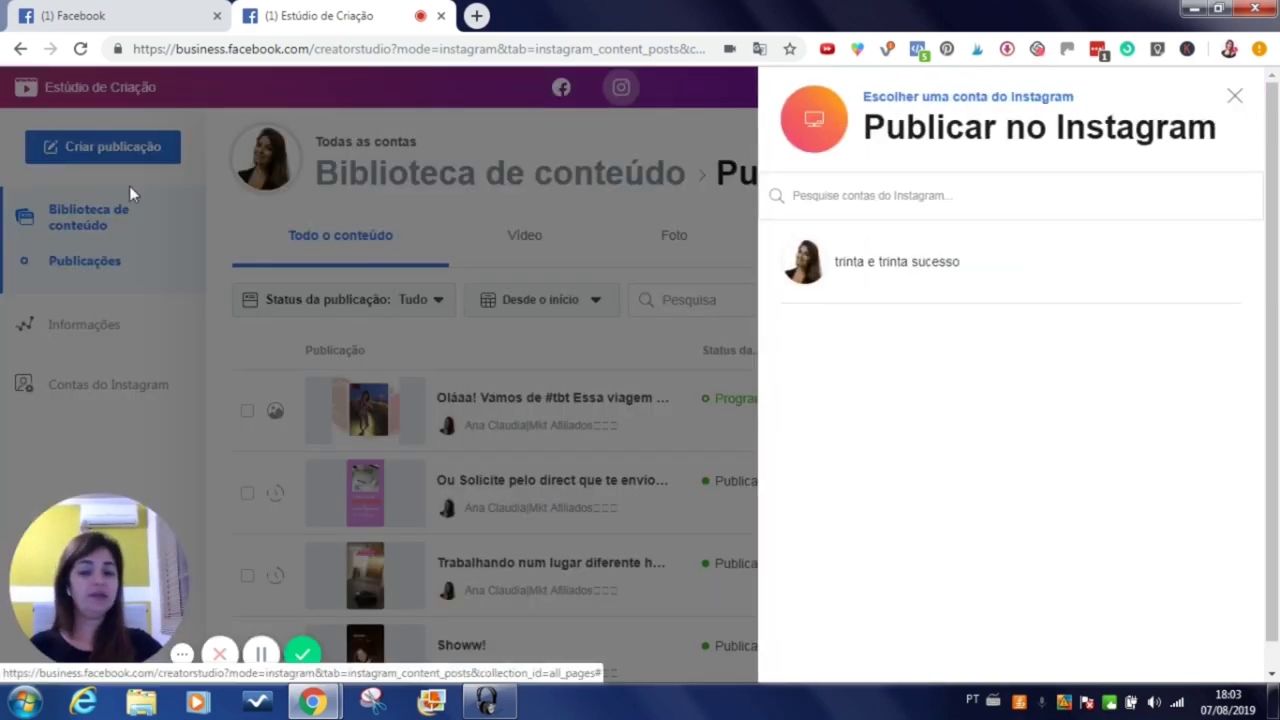
click(892, 268)
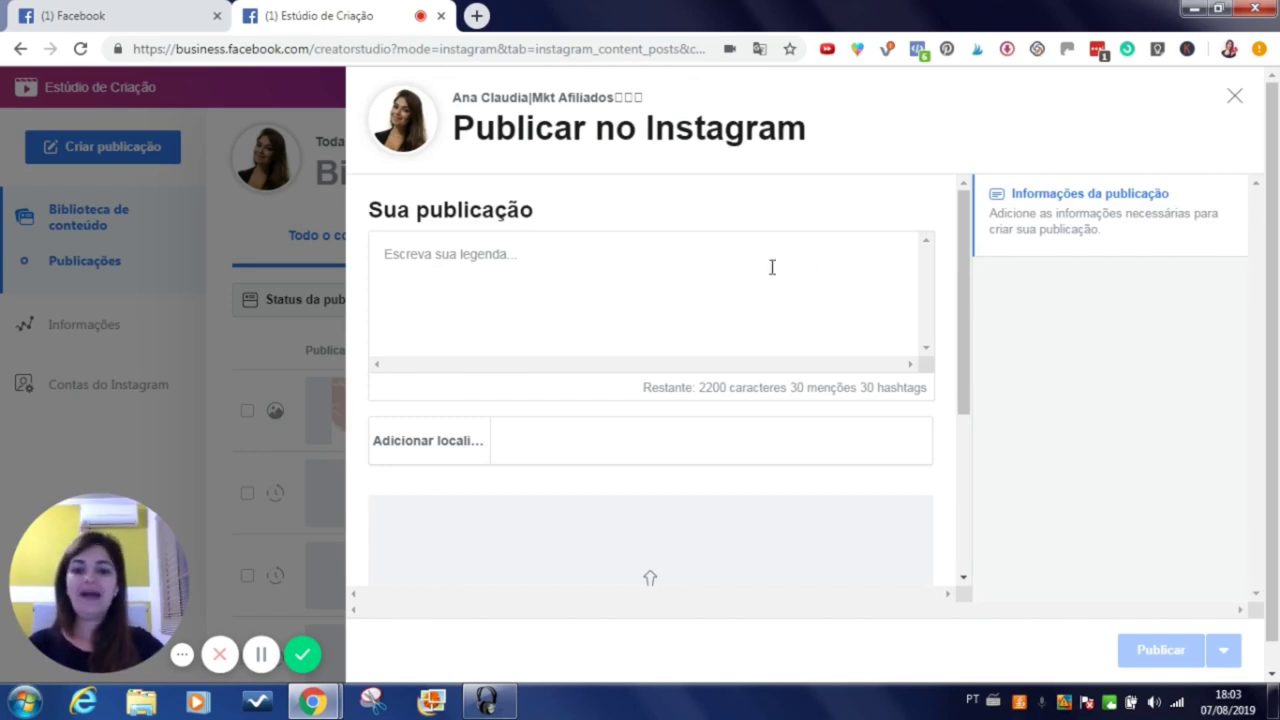
Review the post form's fields and write the caption "Olá..." with "djdjdjdjd" on a separate line.
click(387, 253)
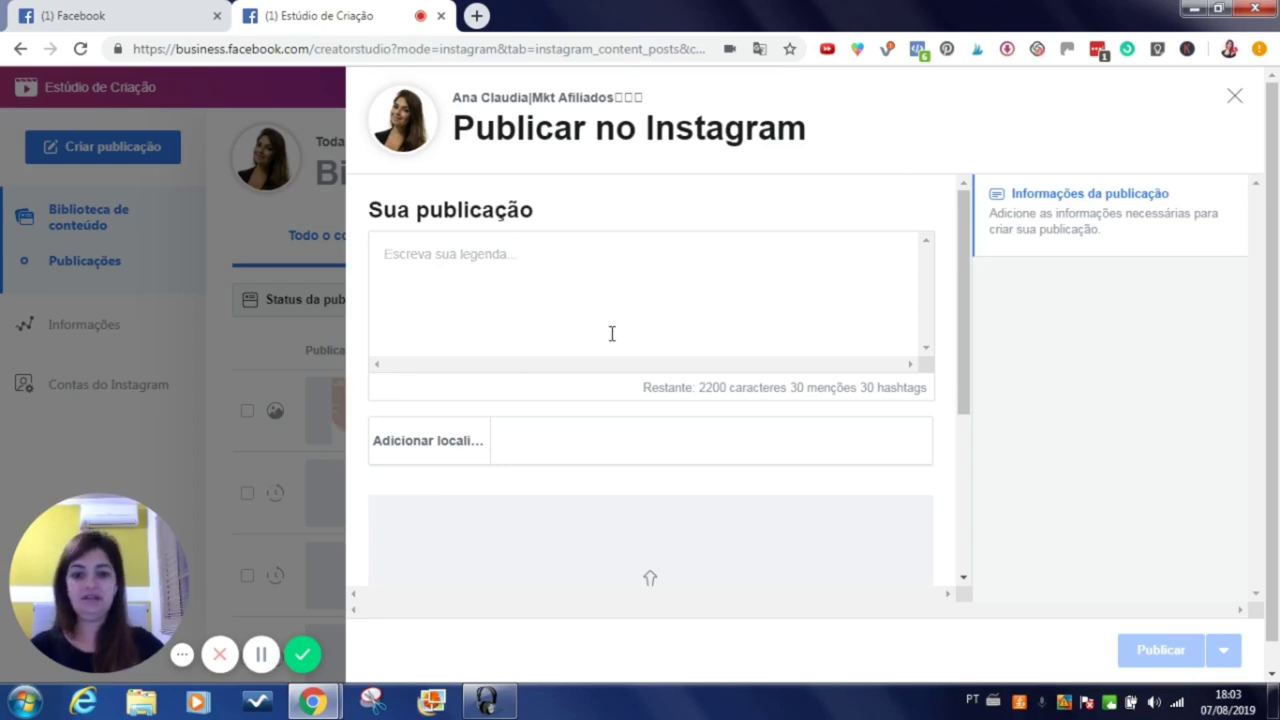
scroll(612, 333, down, 2)
scroll(537, 323, up, 2)
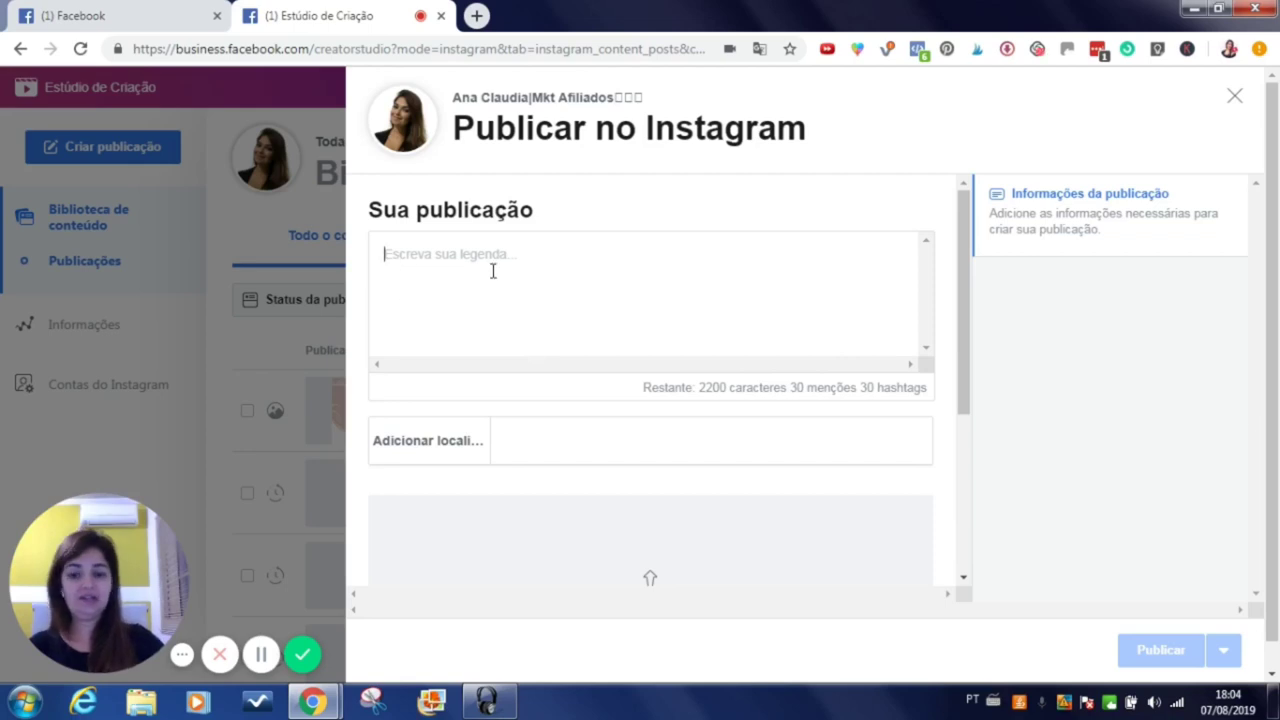
scroll(531, 420, down, 3)
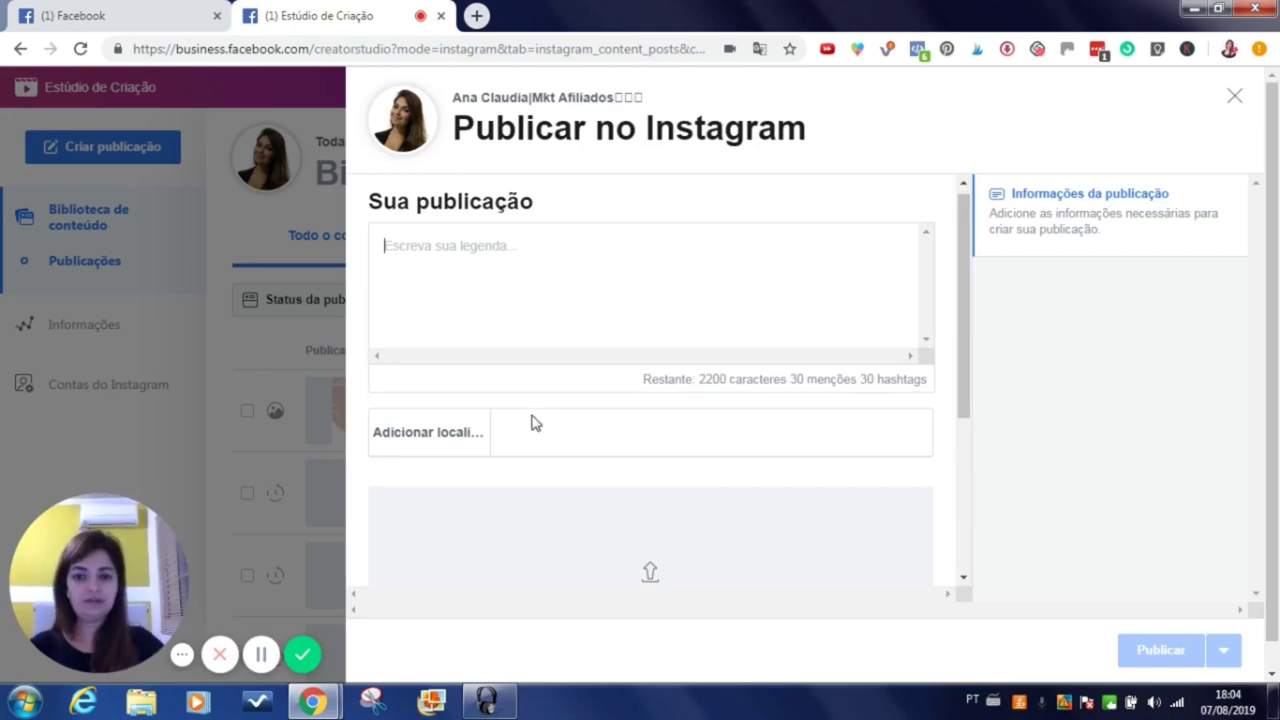
scroll(529, 446, up, 3)
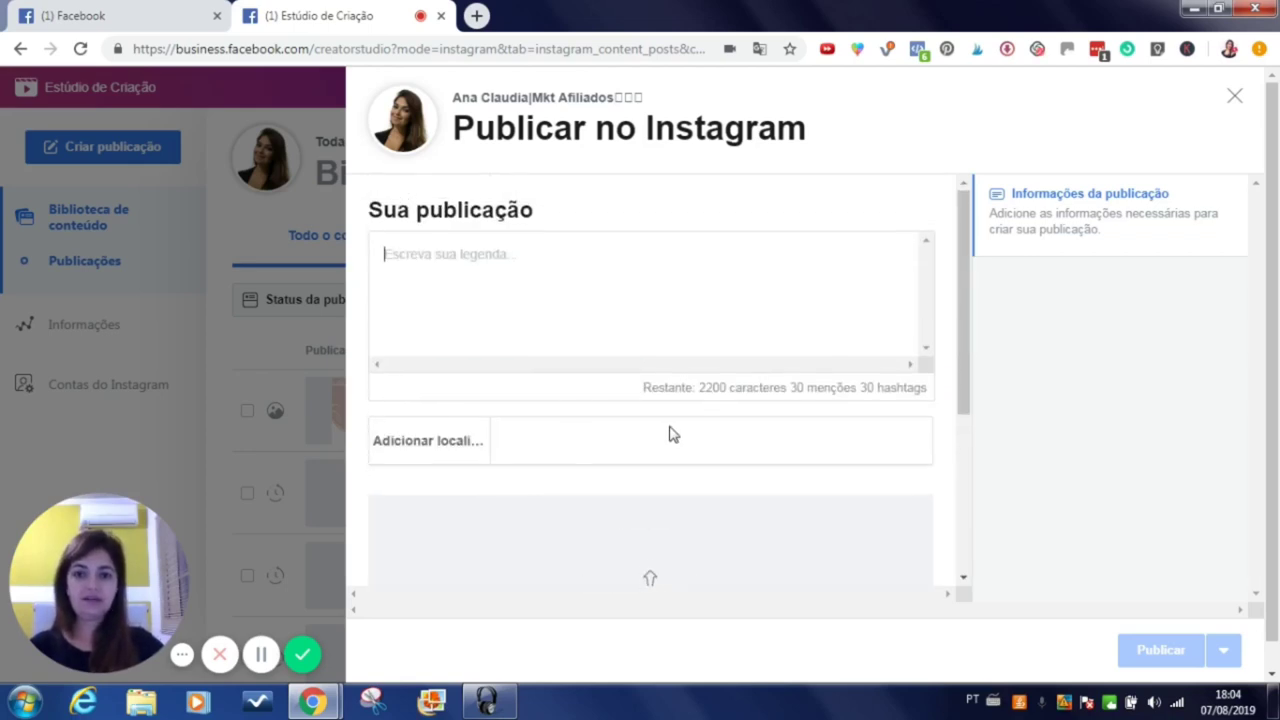
scroll(667, 434, down, 3)
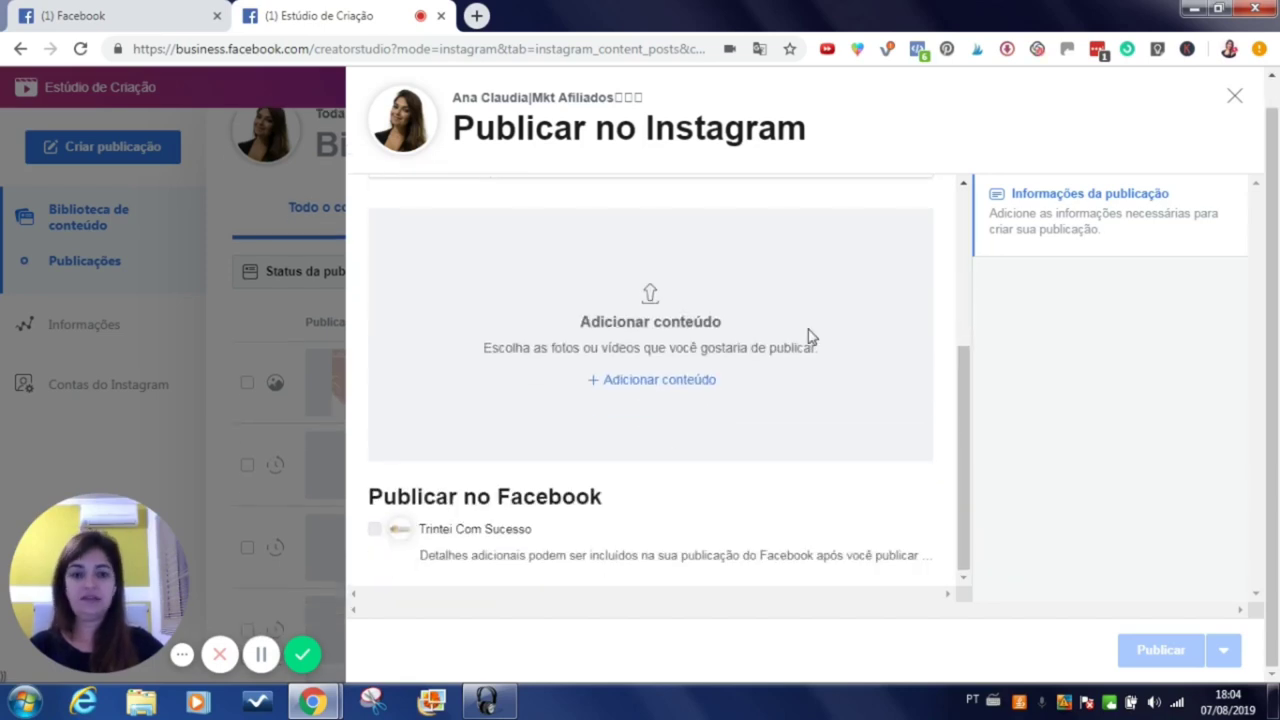
scroll(809, 330, up, 3)
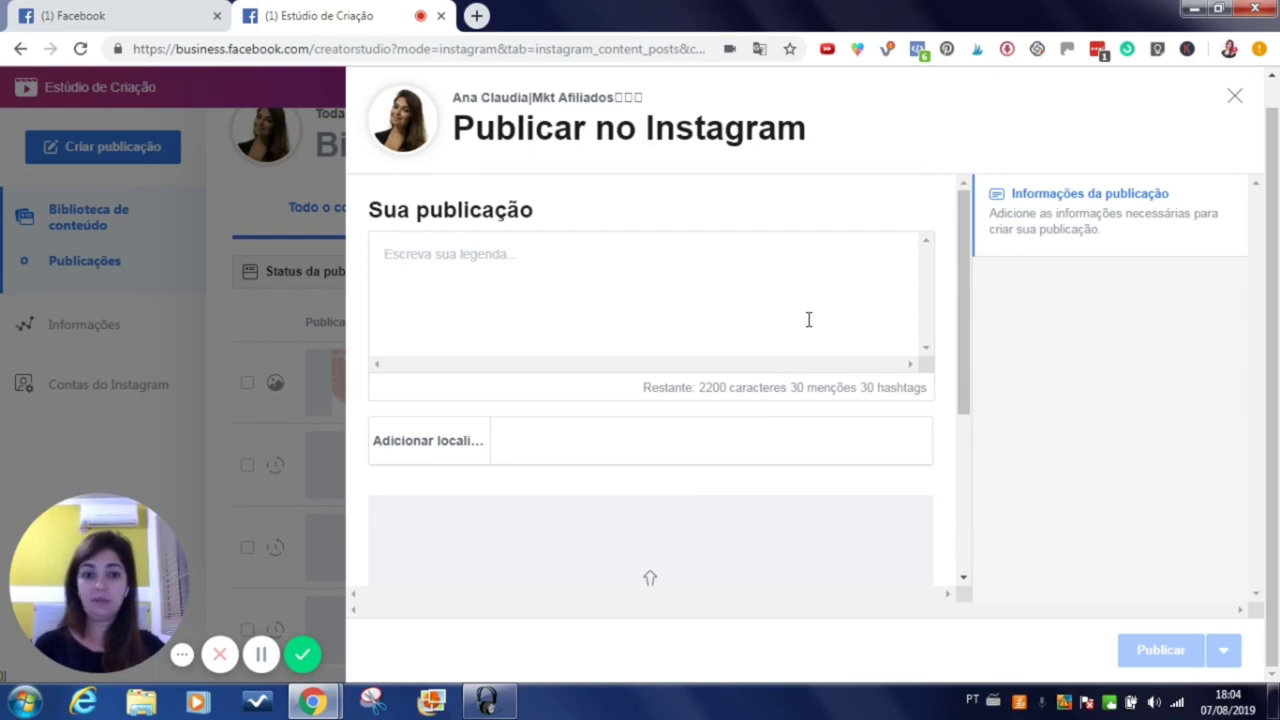
scroll(851, 277, down, 3)
scroll(651, 269, up, 3)
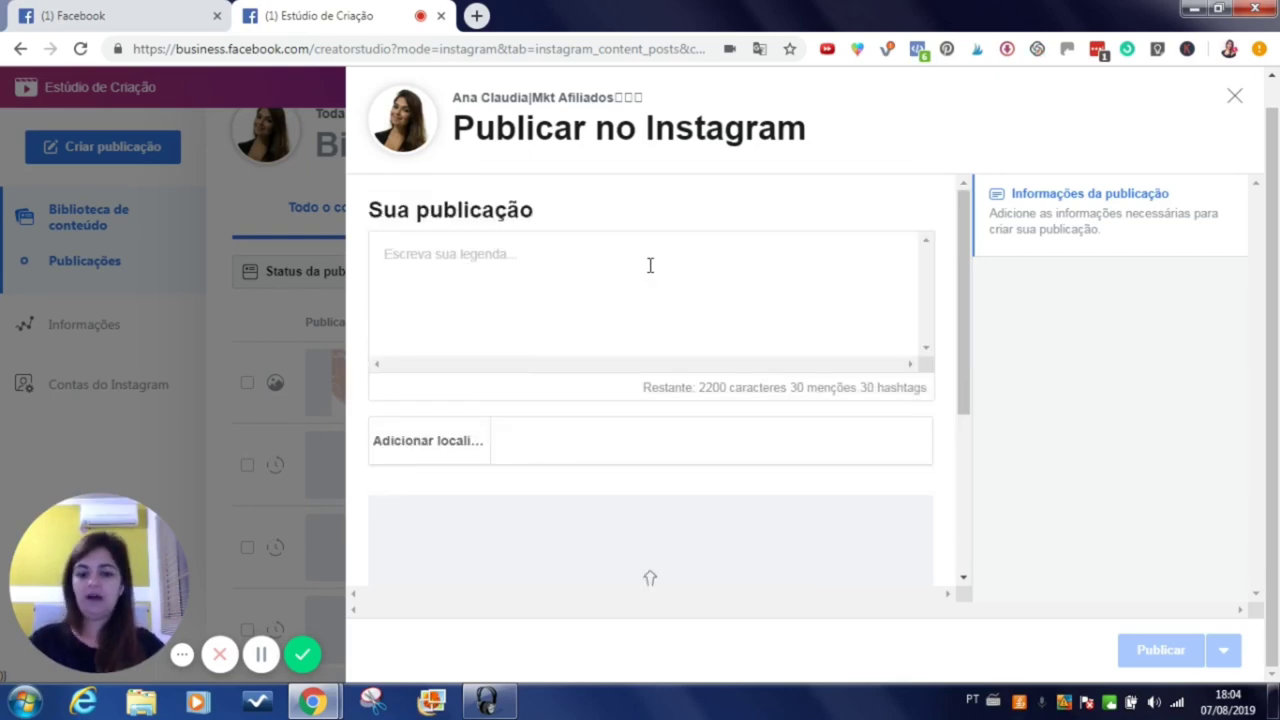
text(Olá...)
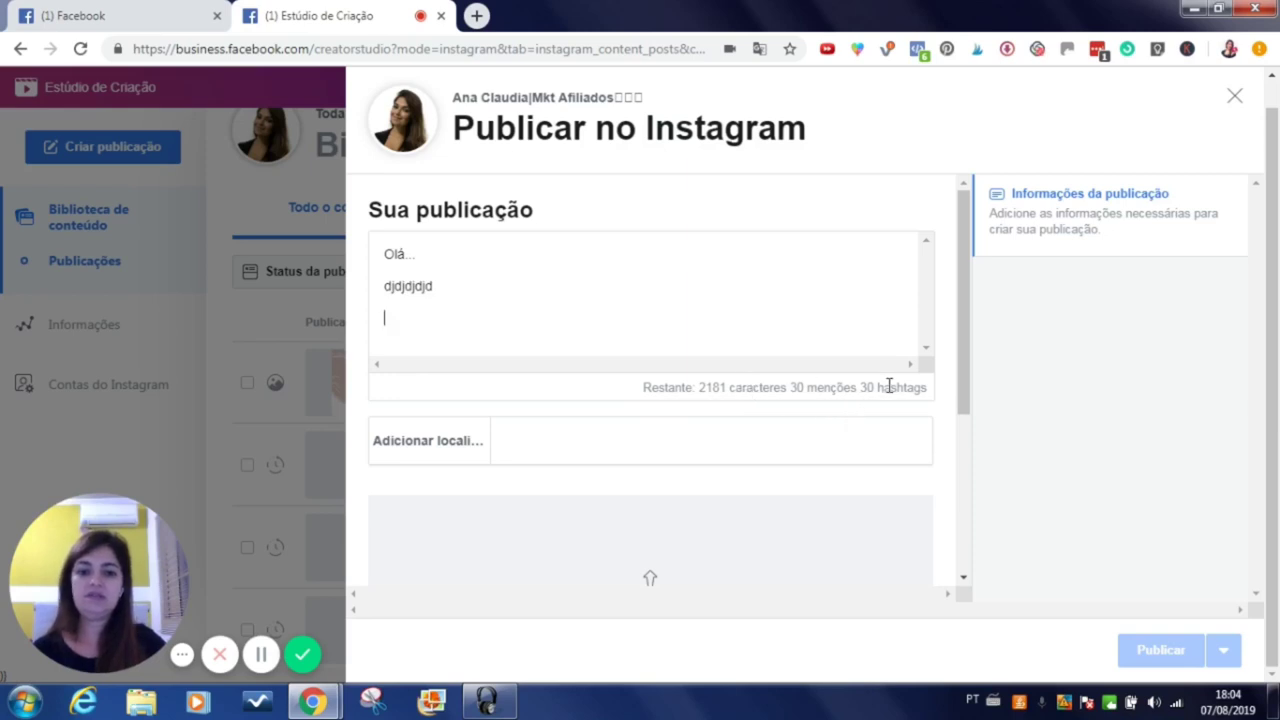
Upload the image IMG_8585 from the Trintei com Sucesso folder as the post's content.
scroll(634, 556, down, 1)
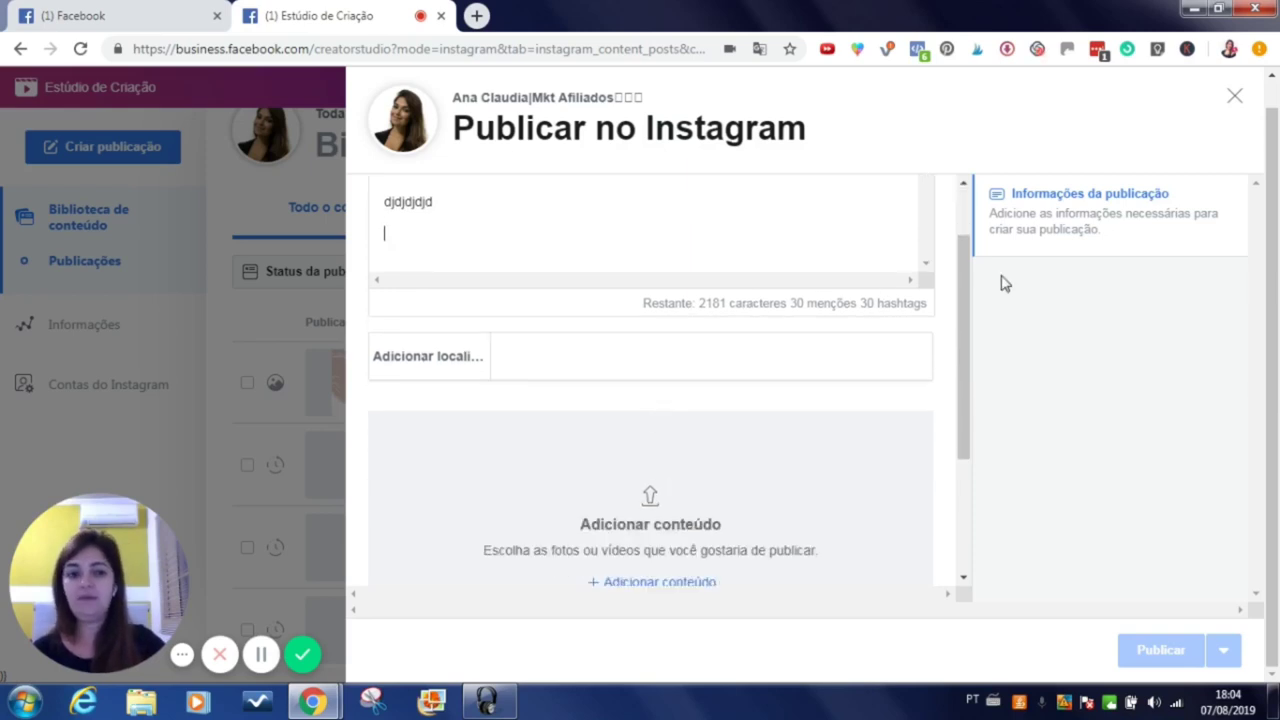
scroll(614, 528, down, 2)
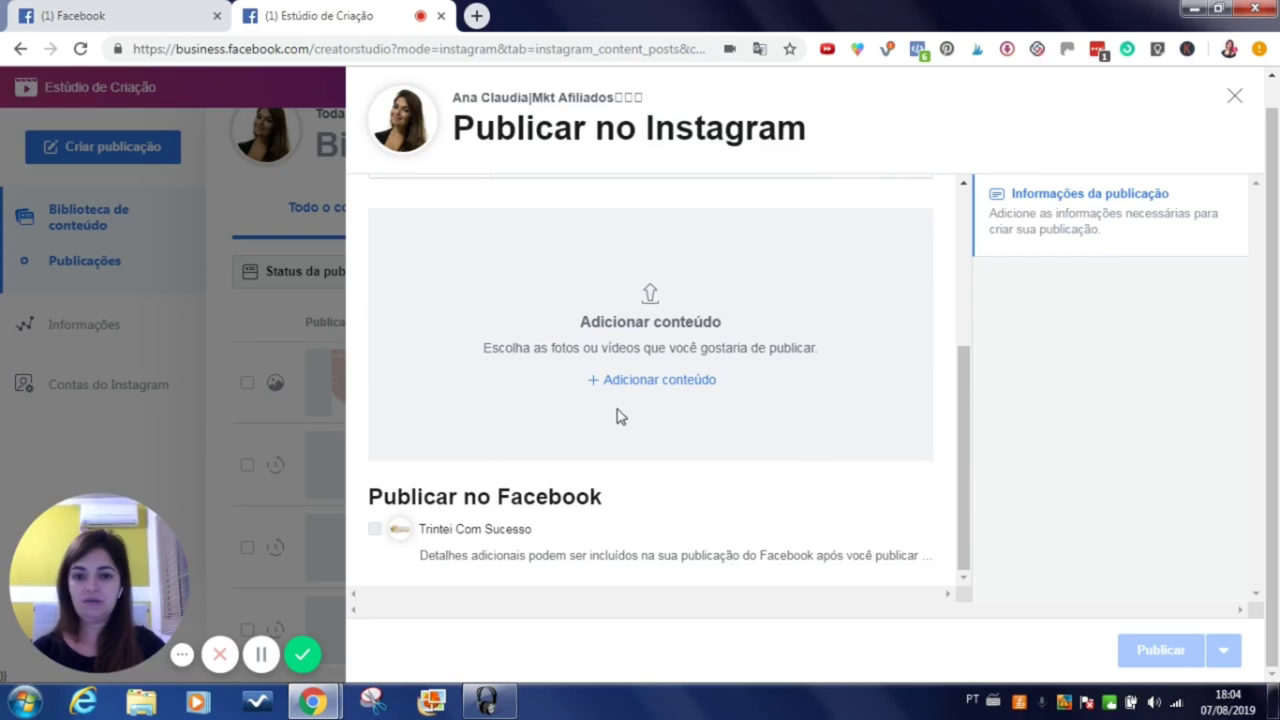
click(636, 385)
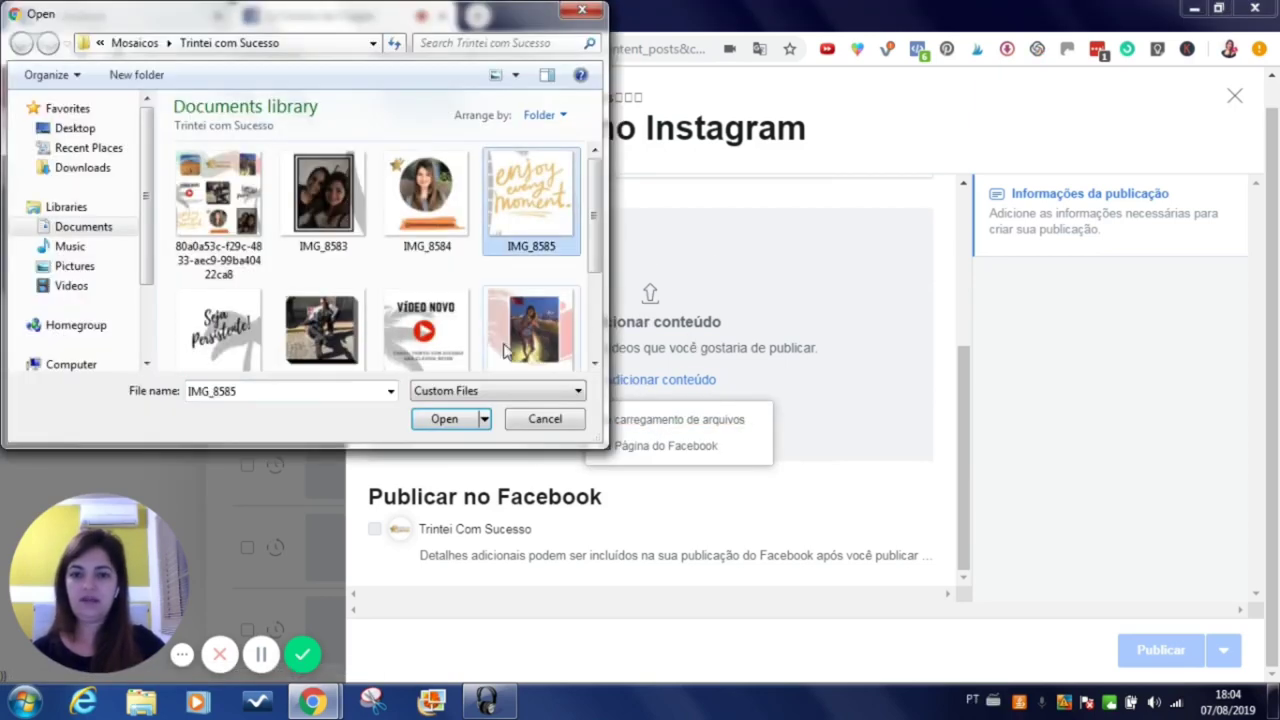
click(457, 420)
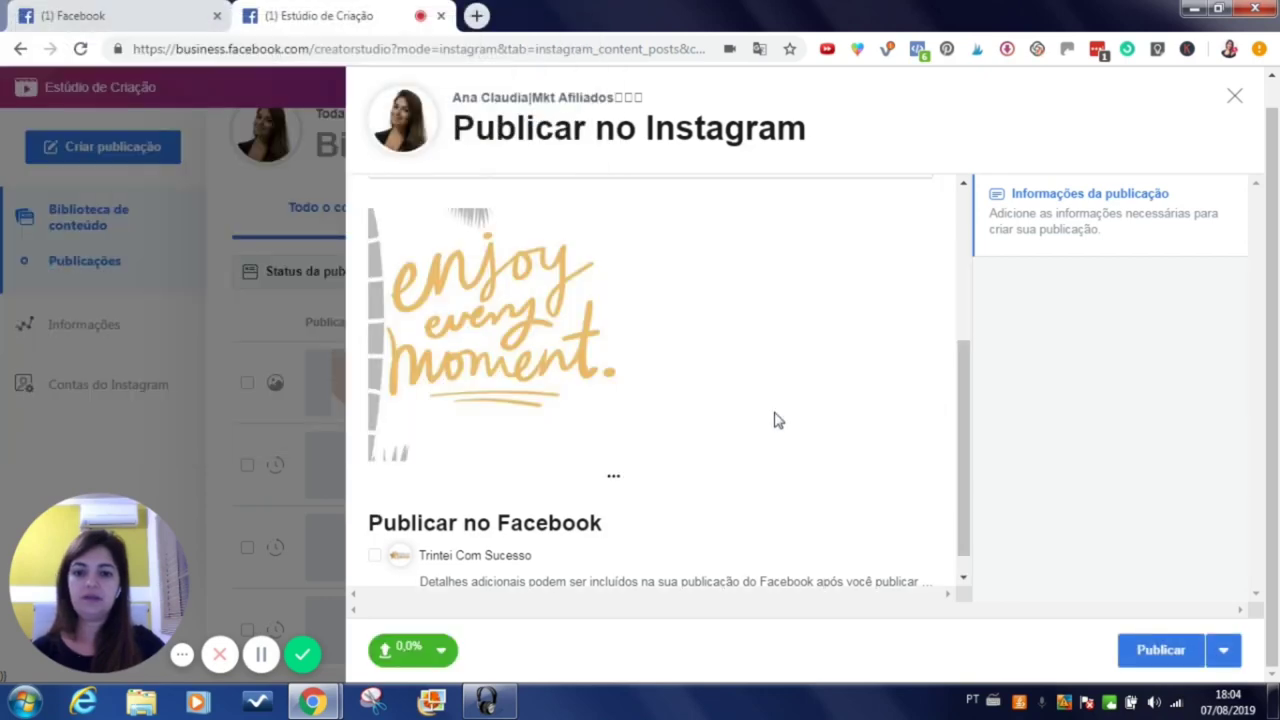
Switch the post from immediate publishing to scheduled publishing and set its date to 9/8/2019.
scroll(731, 314, down, 1)
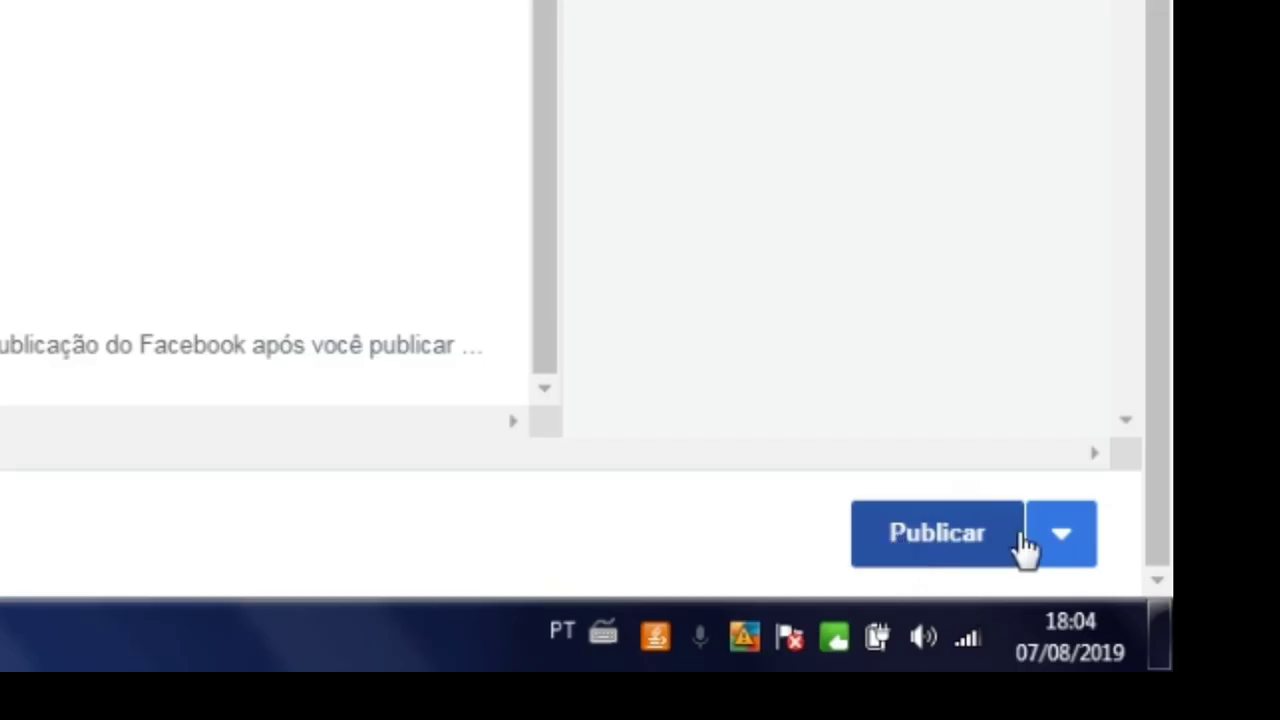
click(1060, 548)
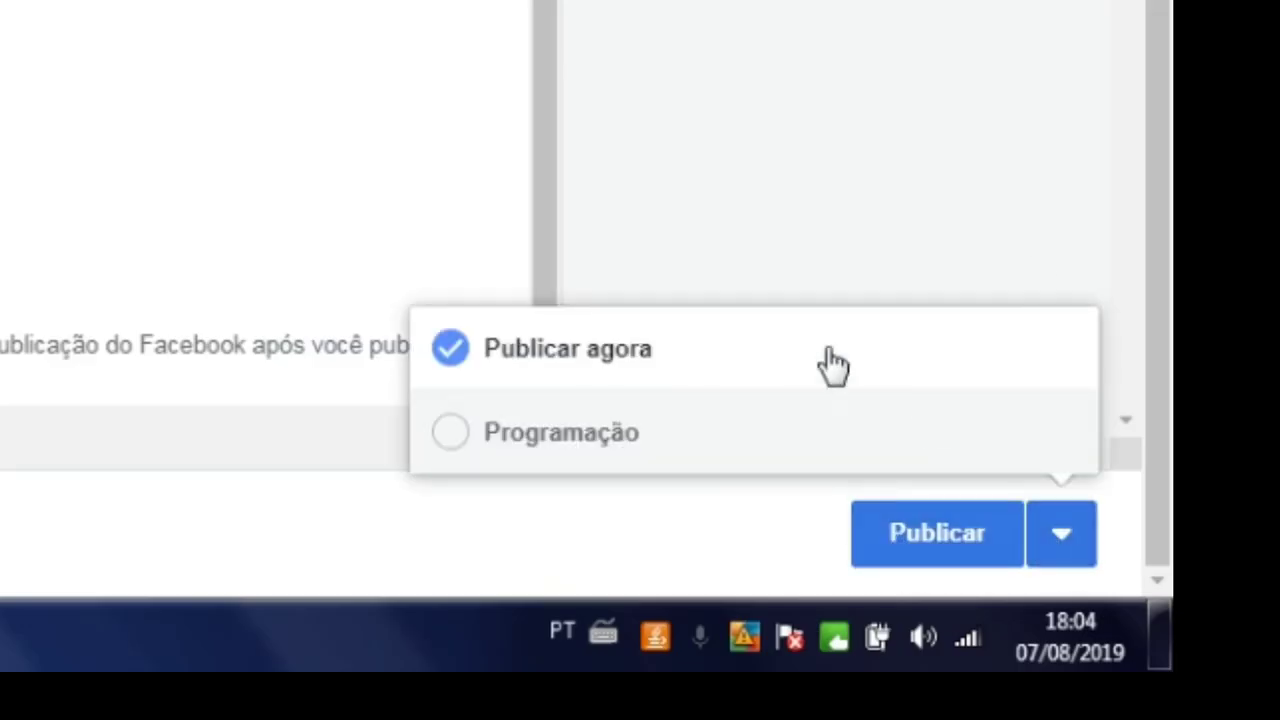
click(468, 432)
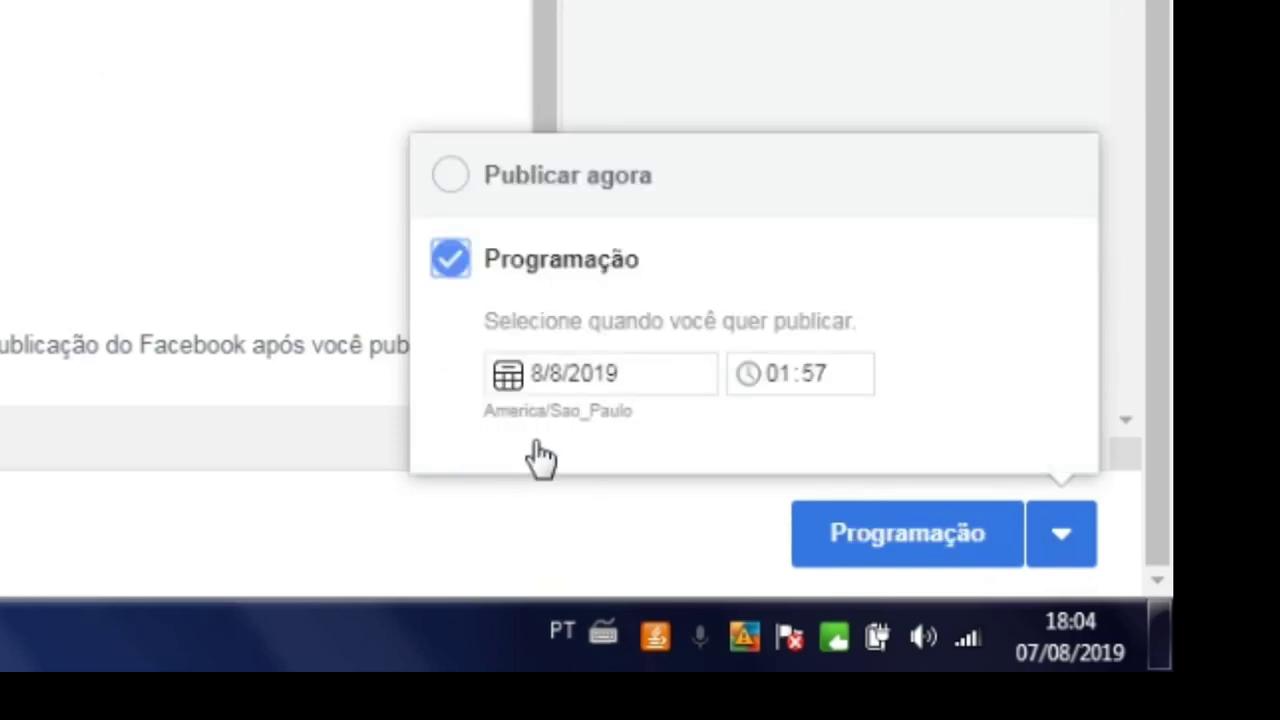
click(520, 378)
click(768, 97)
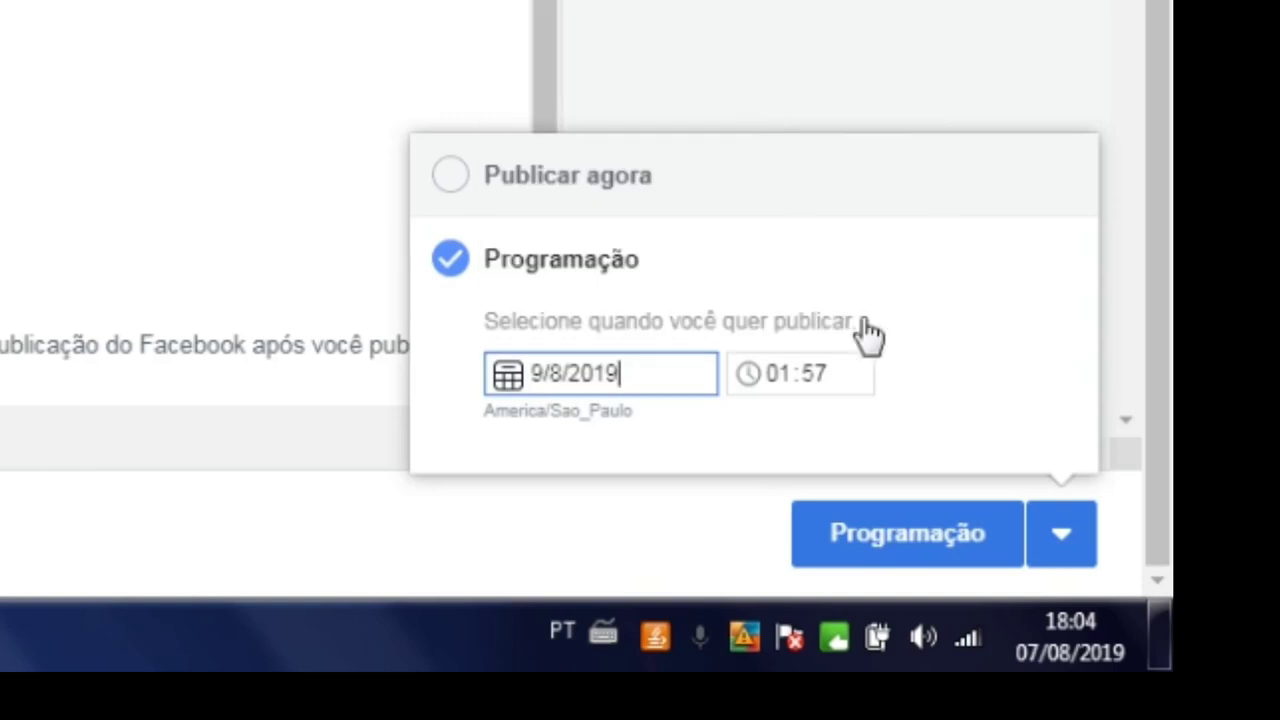
Set the publishing time to 18:00 and schedule the Instagram post.
click(790, 386)
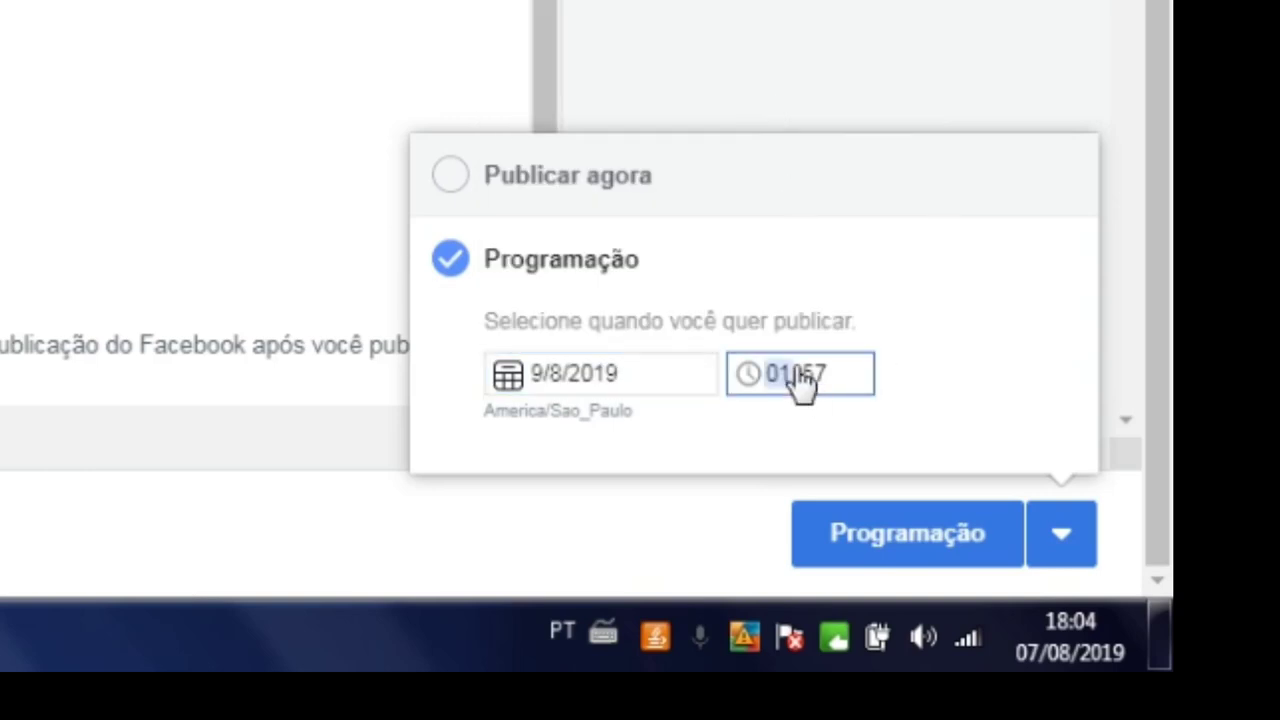
text(08)
text(8)
key(Tab)
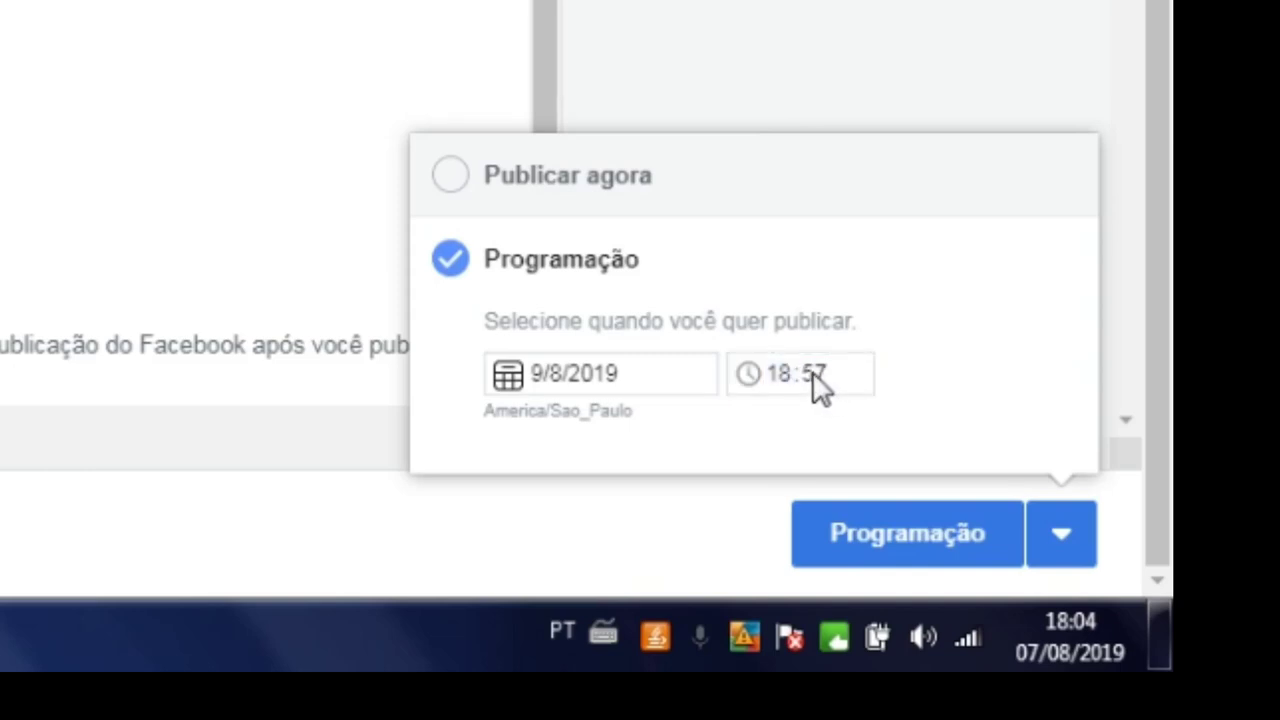
click(824, 376)
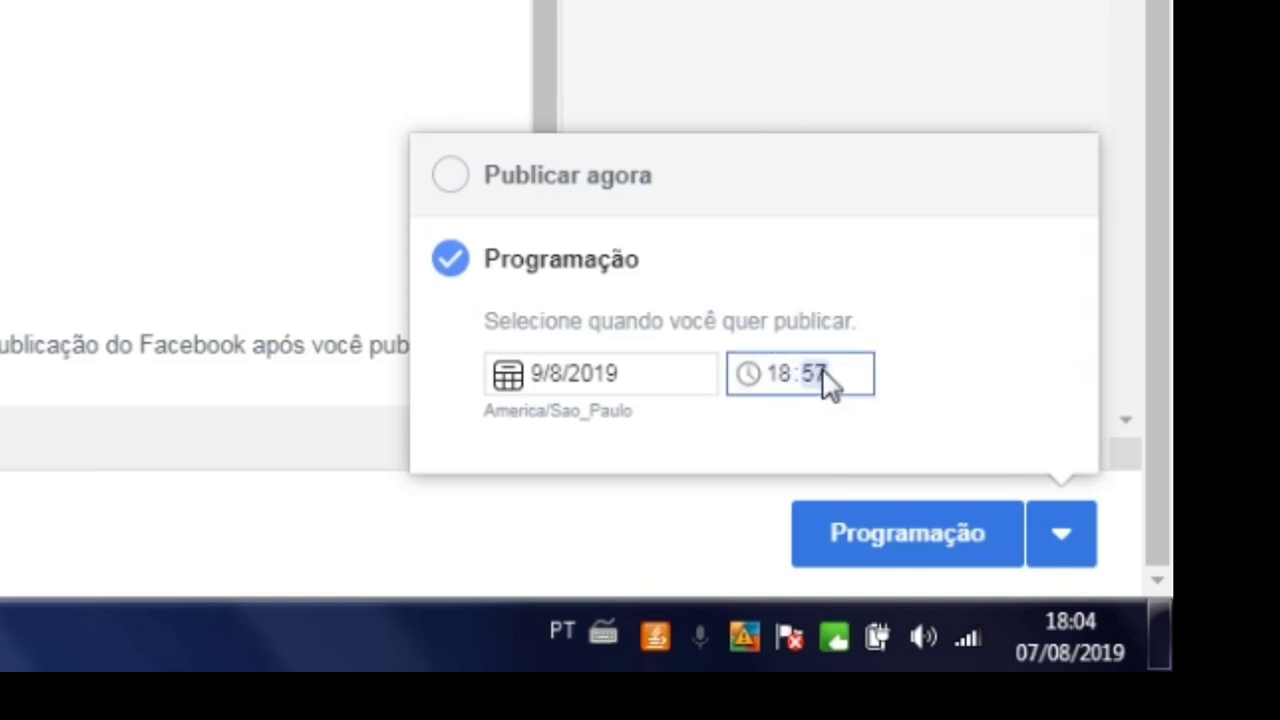
click(948, 555)
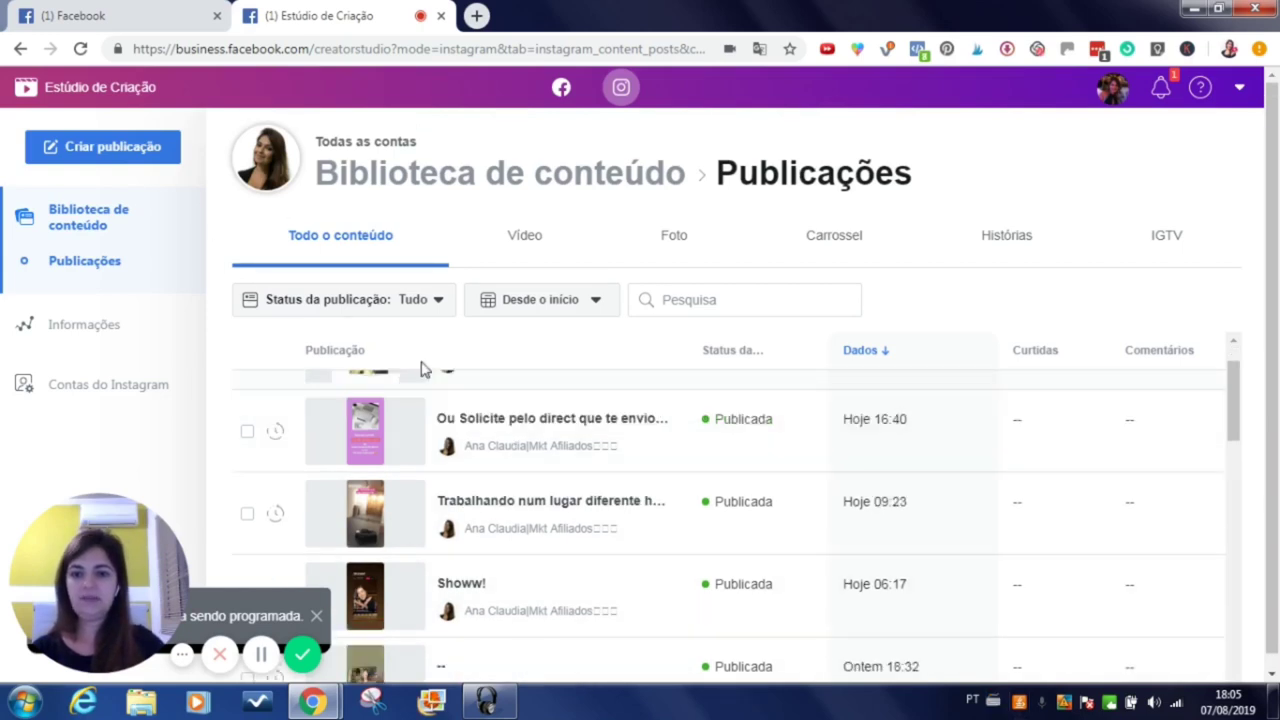
Reload the posts library and permanently delete the scheduled "Olá... djdjdjdjd" post.
click(81, 49)
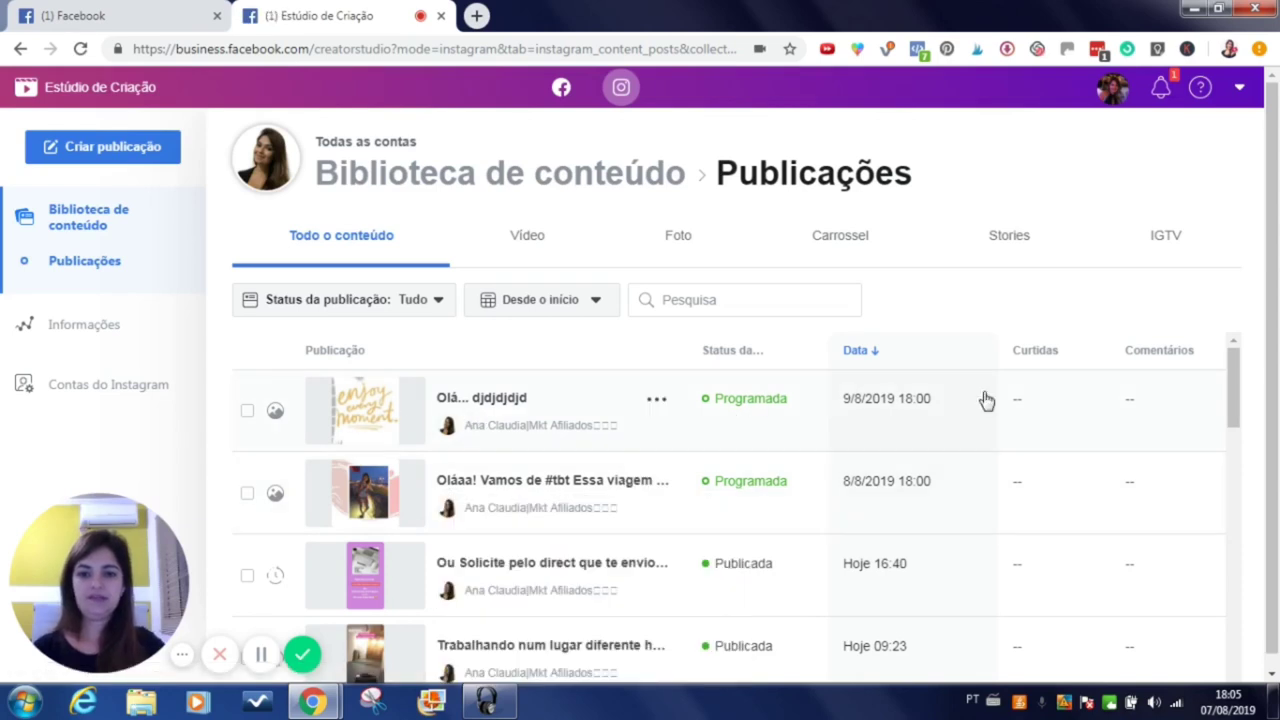
click(247, 411)
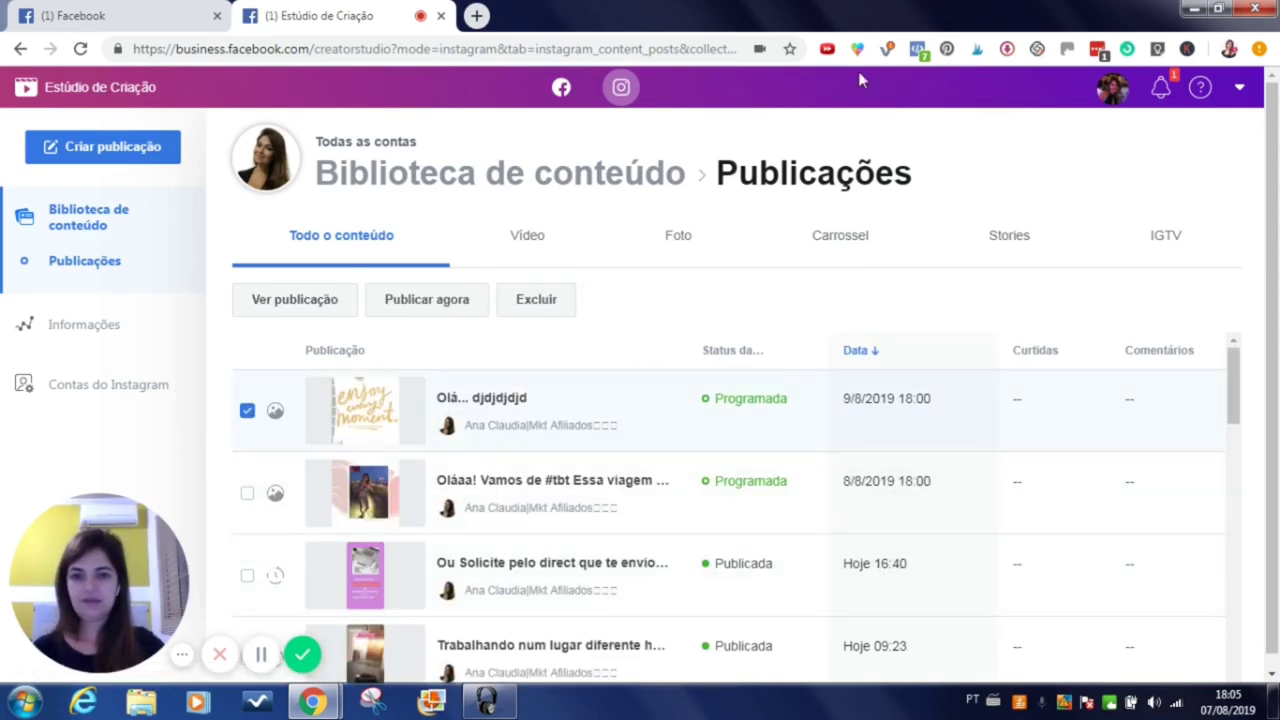
click(555, 306)
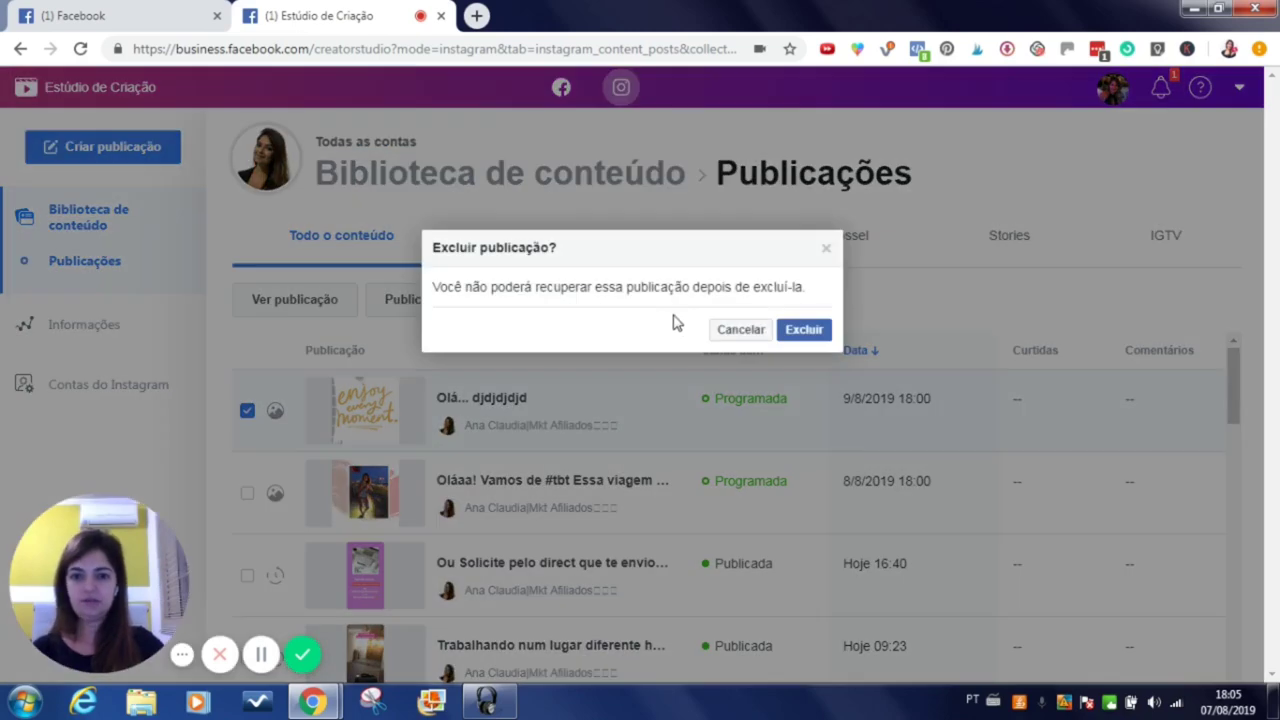
click(804, 330)
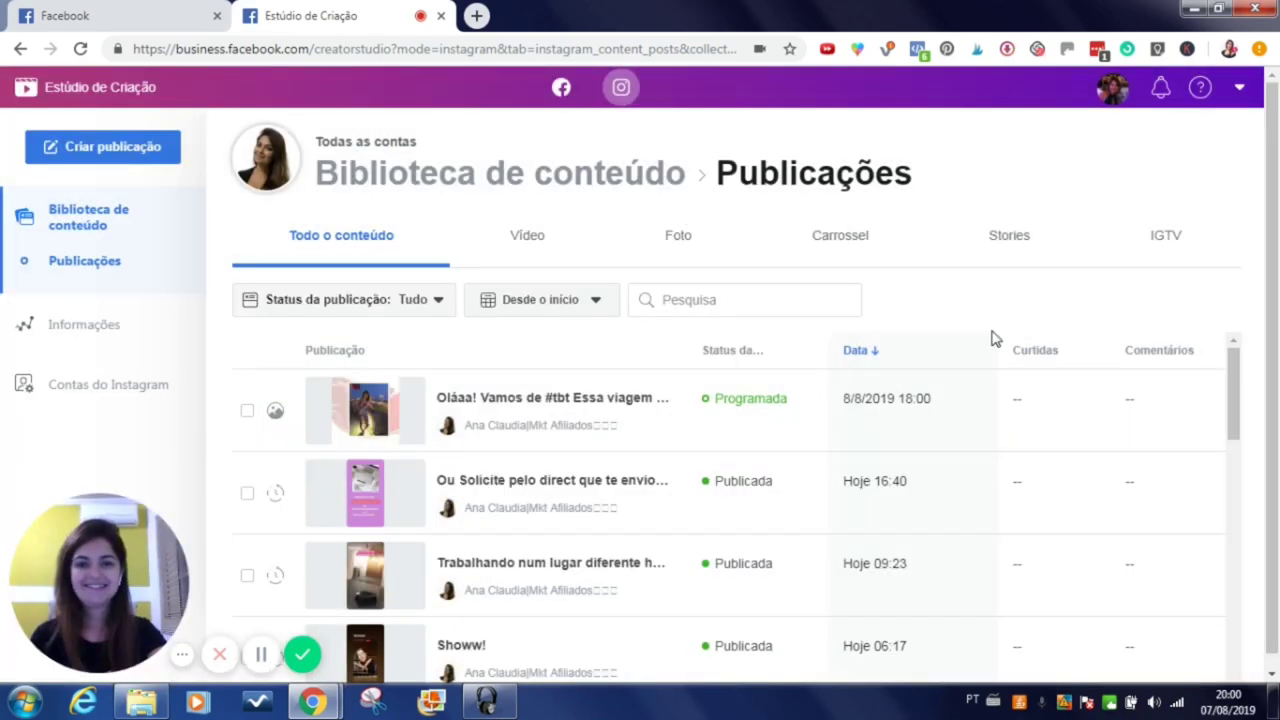